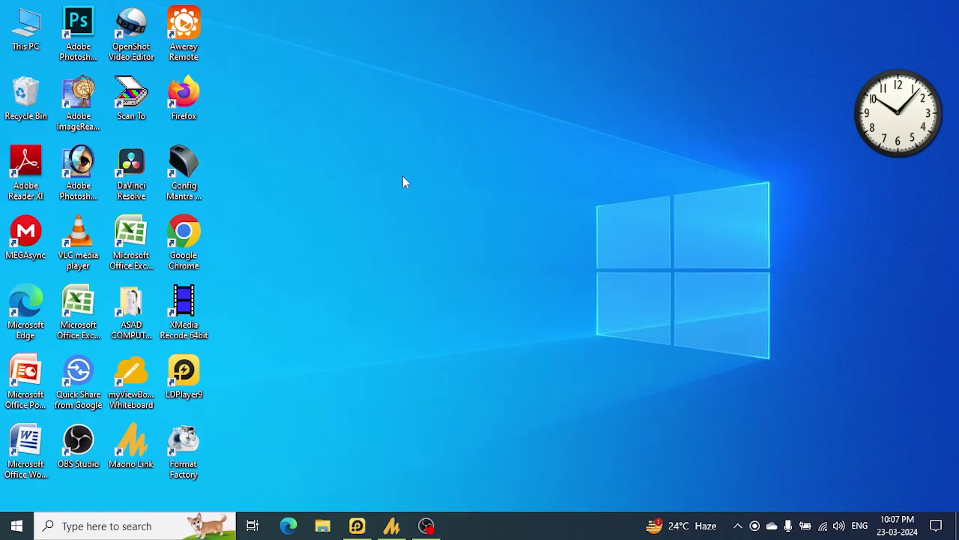
Open Google Chrome and search Google for "RUFUS DOWNLOAD".
{"action": "double_click", "coordinate": [184, 236]}
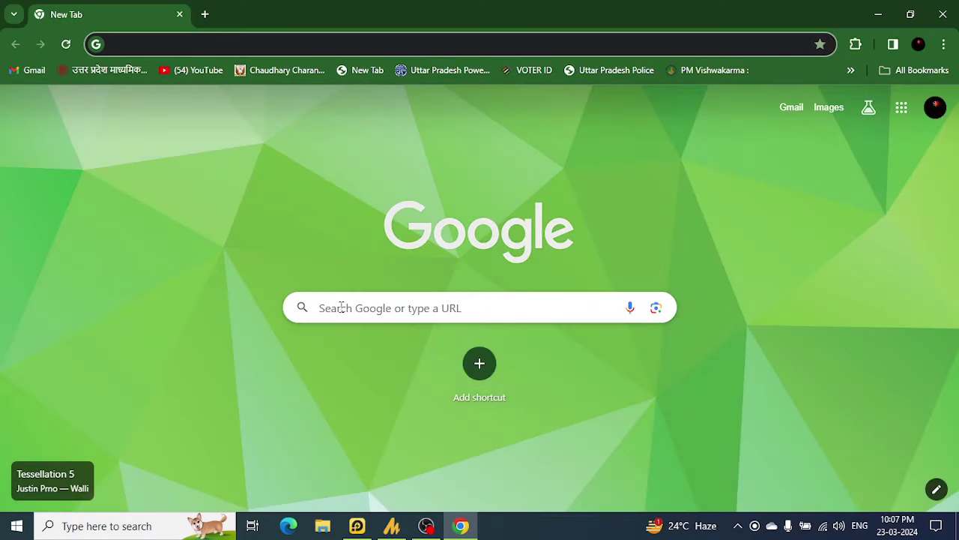
{"action": "left_click", "coordinate": [340, 307]}
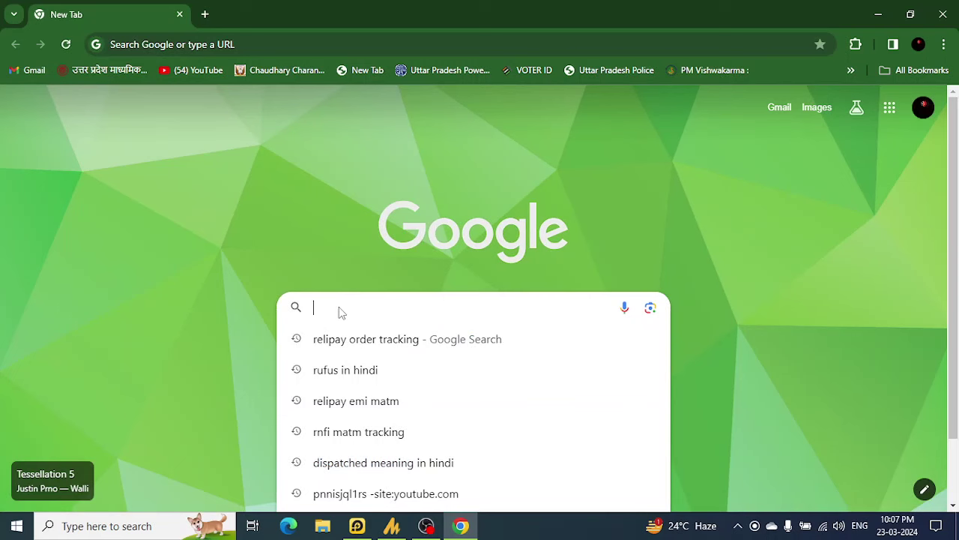
{"action": "type", "text": "RU"}
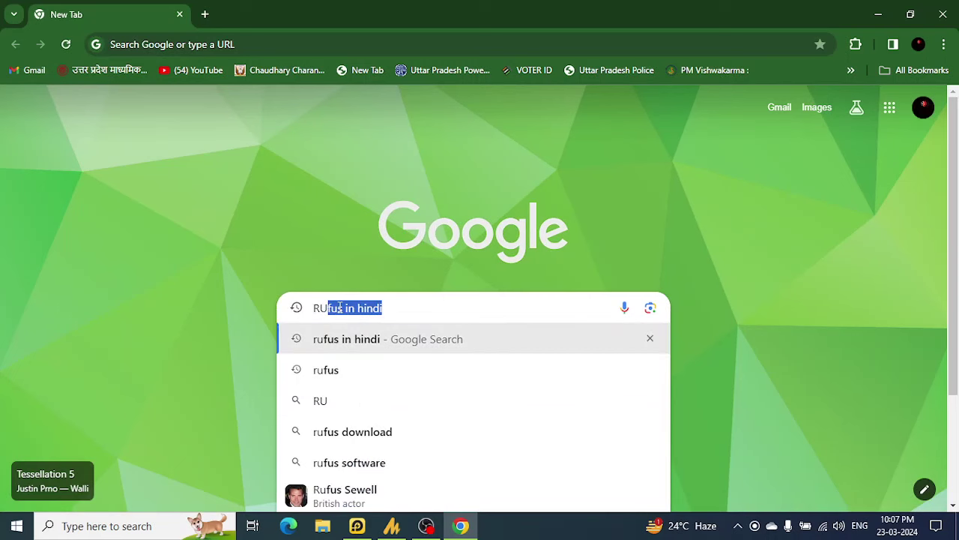
{"action": "type", "text": "FUS"}
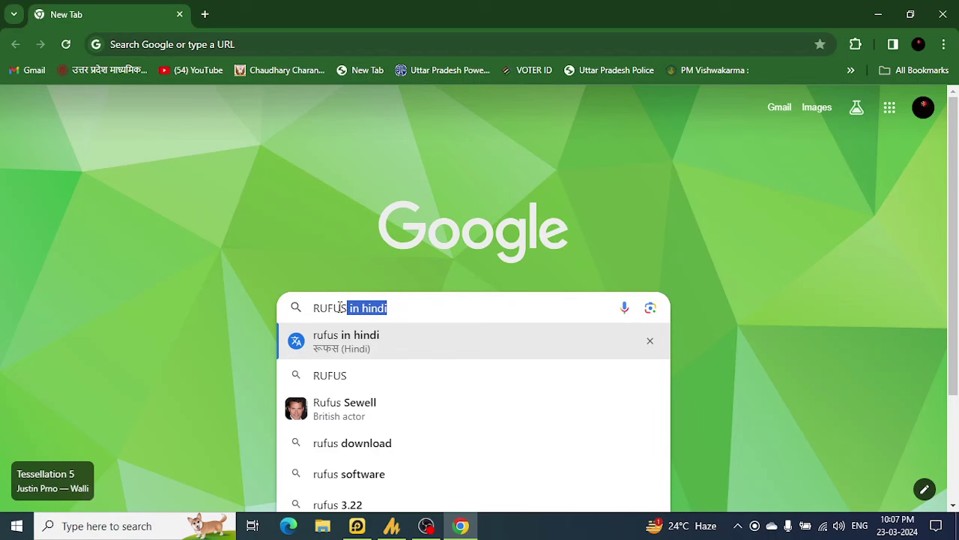
{"action": "type", "text": " DOWN"}
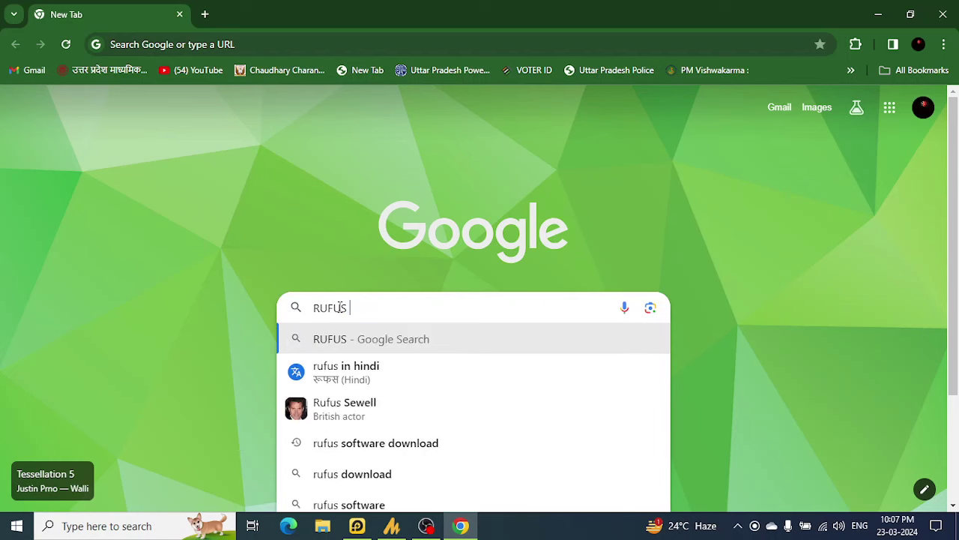
{"action": "type", "text": "LOAD"}
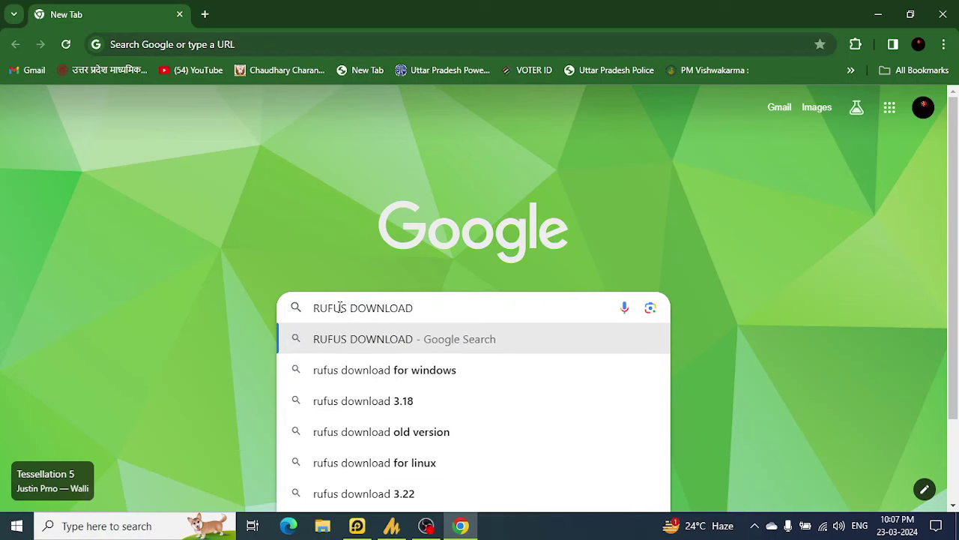
{"action": "key", "text": "Return"}
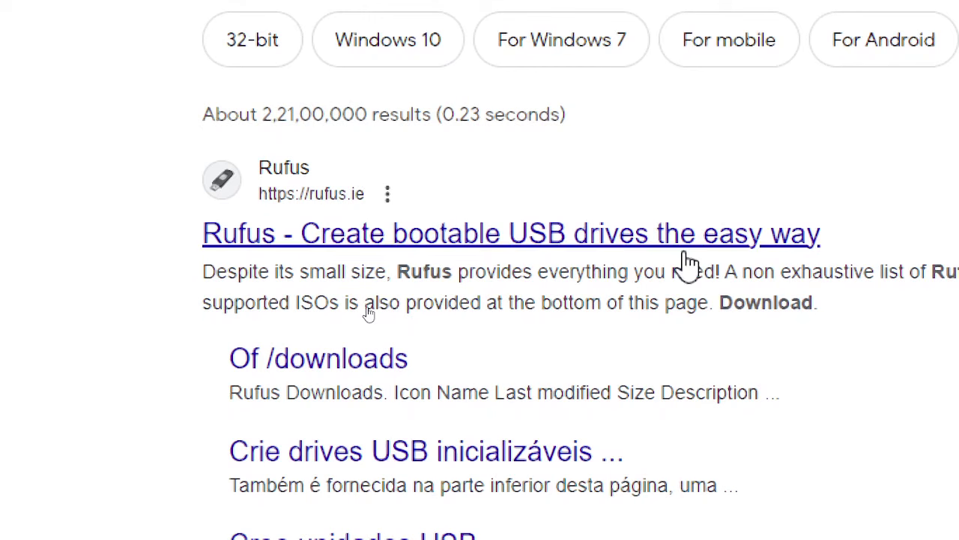
Open the official Rufus website from the search results and put the Magnifier away at normal zoom.
{"action": "left_click", "coordinate": [528, 238]}
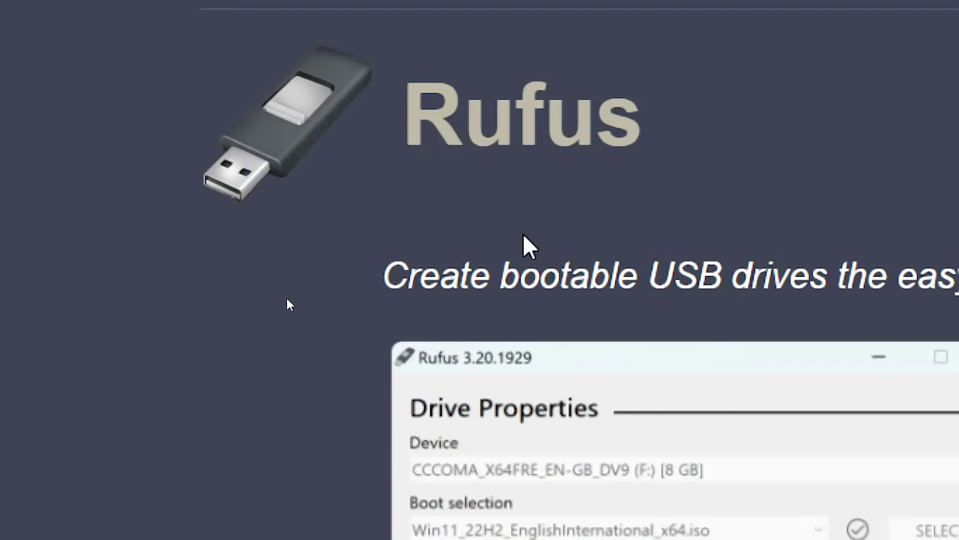
{"action": "key", "text": "super+minus"}
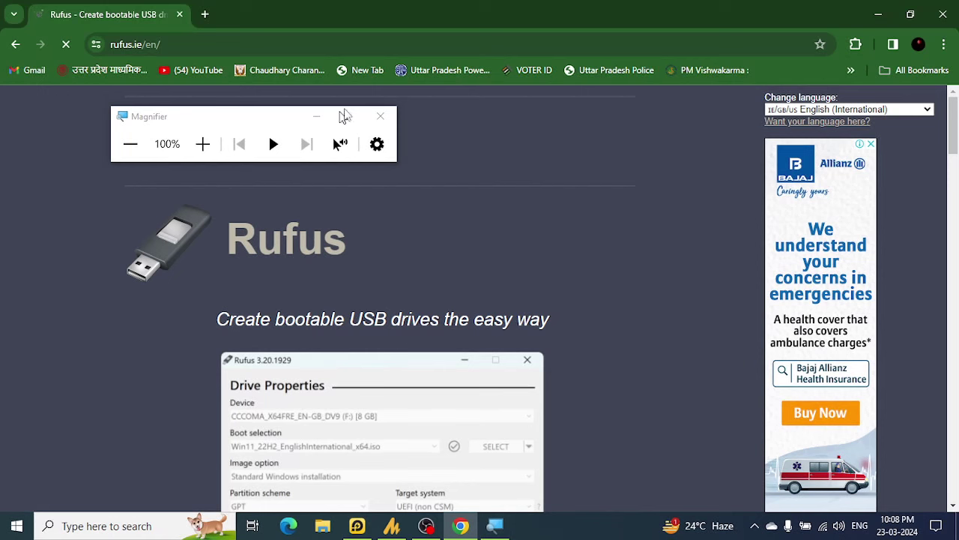
{"action": "left_click", "coordinate": [315, 116]}
Start downloading the standard Windows x64 release rufus-4.4.exe and dismiss the advertisement.
{"action": "scroll", "coordinate": [348, 266], "scroll_direction": "down", "scroll_amount": 3}
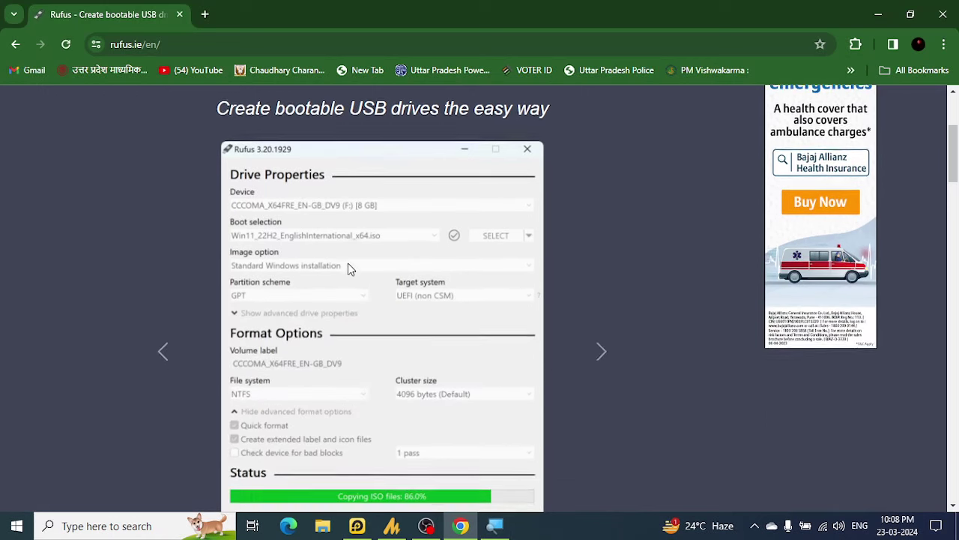
{"action": "scroll", "coordinate": [348, 269], "scroll_direction": "down", "scroll_amount": 2}
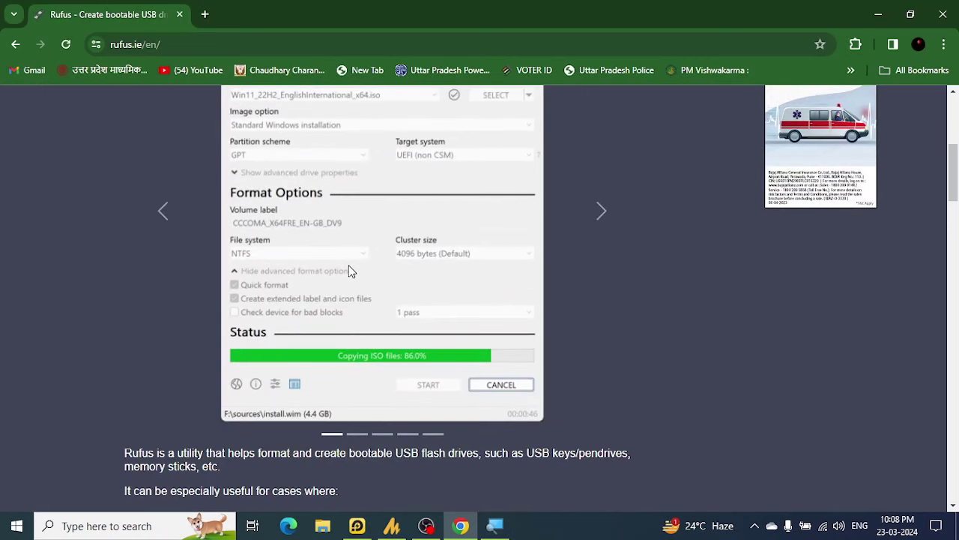
{"action": "scroll", "coordinate": [349, 271], "scroll_direction": "down", "scroll_amount": 6}
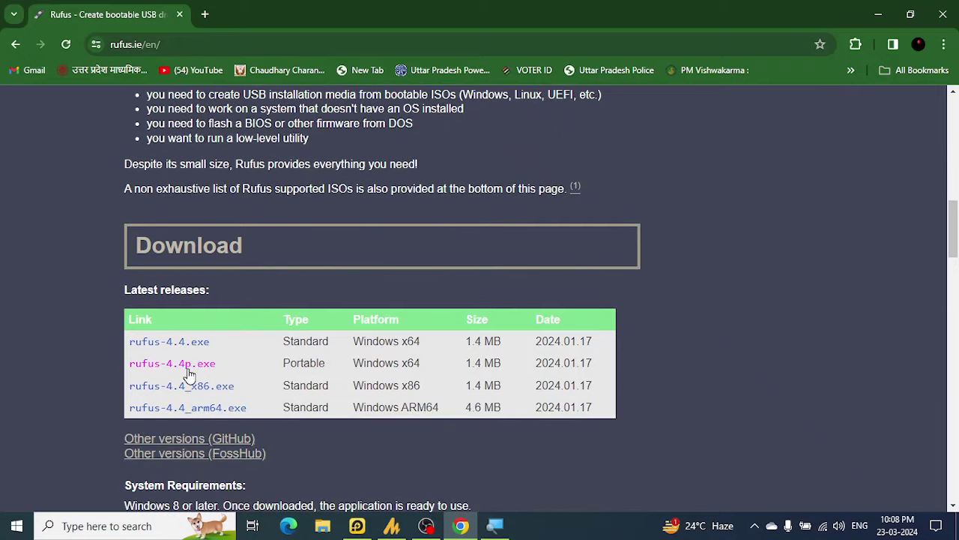
{"action": "scroll", "coordinate": [306, 279], "scroll_direction": "down", "scroll_amount": 1}
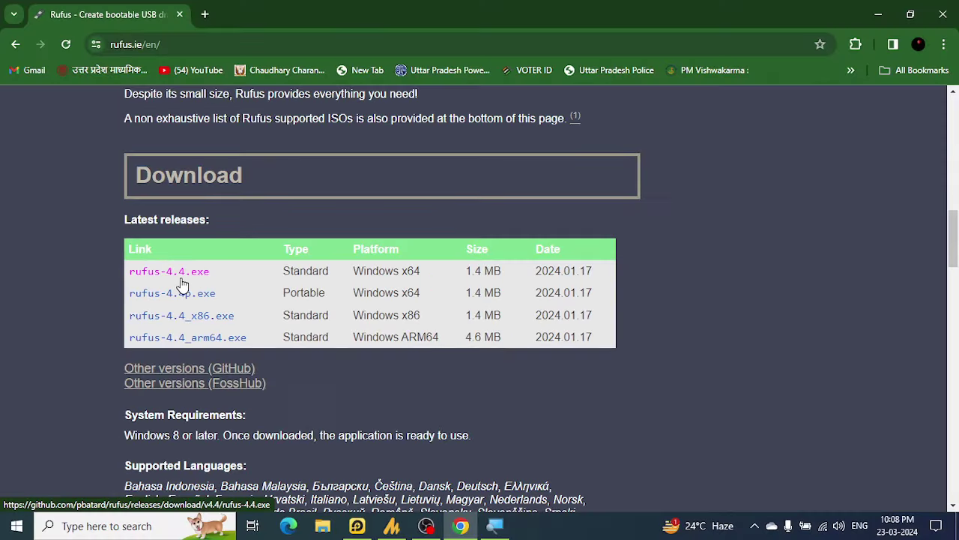
{"action": "left_click", "coordinate": [175, 275]}
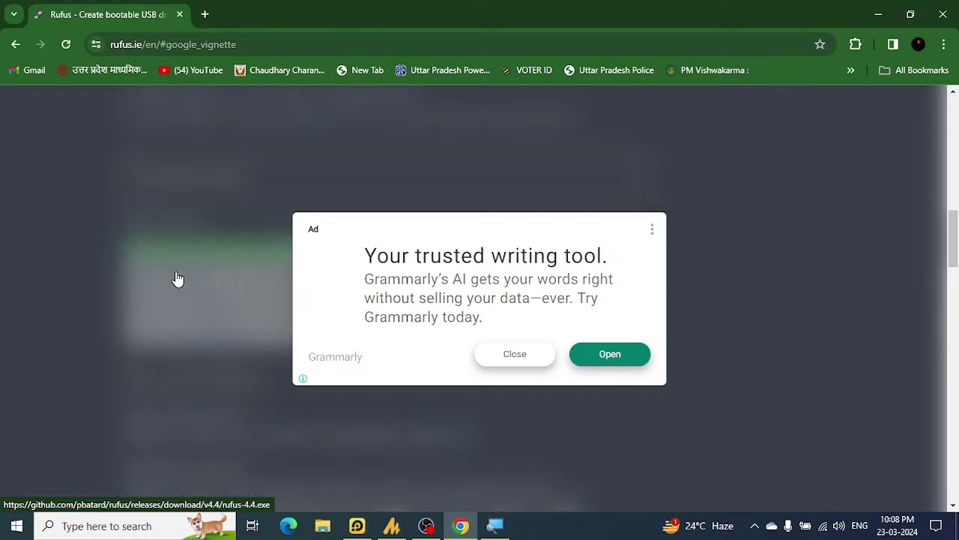
{"action": "left_click", "coordinate": [515, 356]}
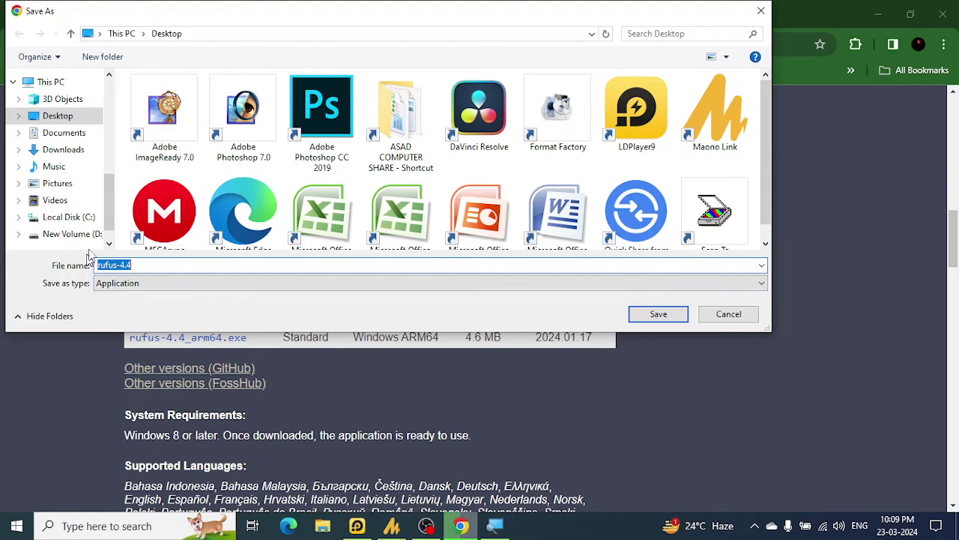
Save the rufus-4.4 application into the SOFTWARE folder within Downloads.
{"action": "left_click", "coordinate": [64, 132]}
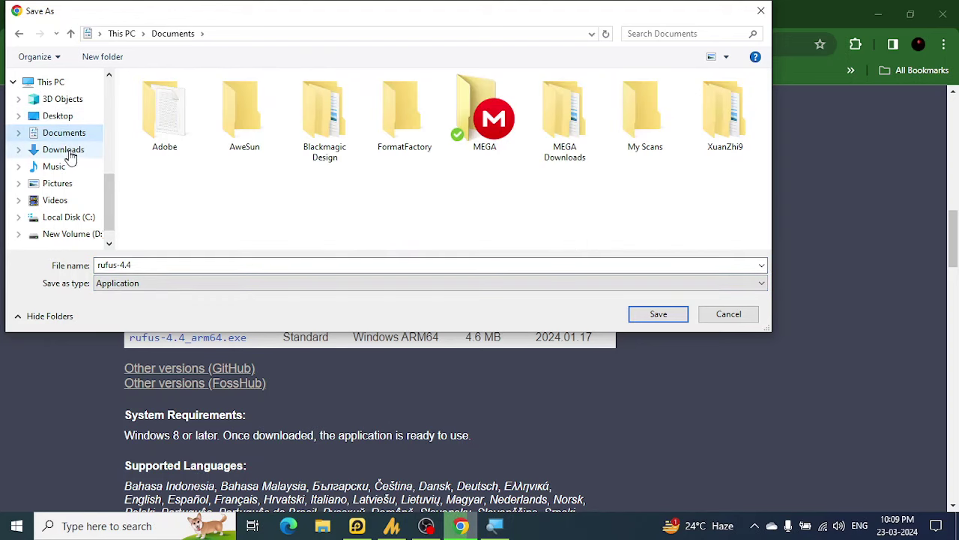
{"action": "left_click", "coordinate": [66, 151]}
{"action": "left_click", "coordinate": [216, 110]}
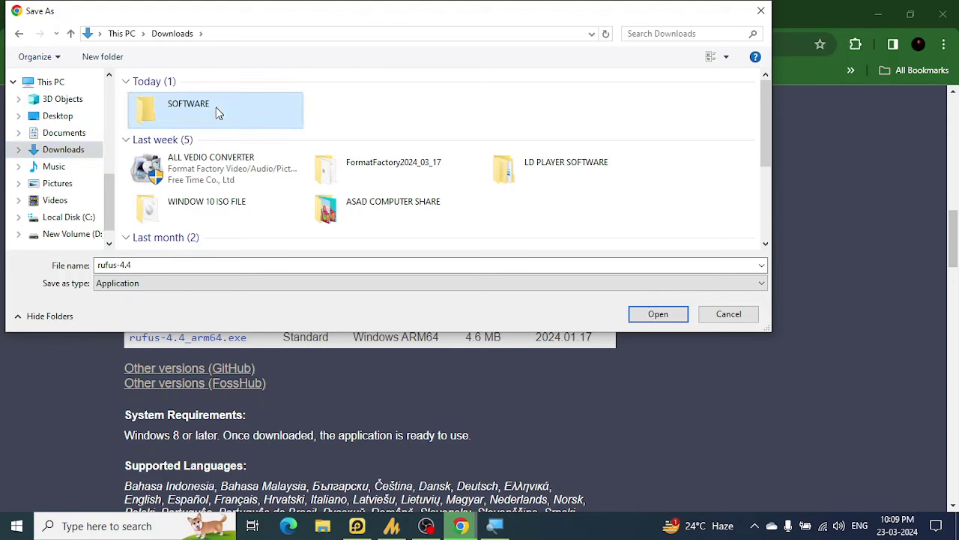
{"action": "double_click", "coordinate": [216, 107]}
{"action": "left_click", "coordinate": [656, 314]}
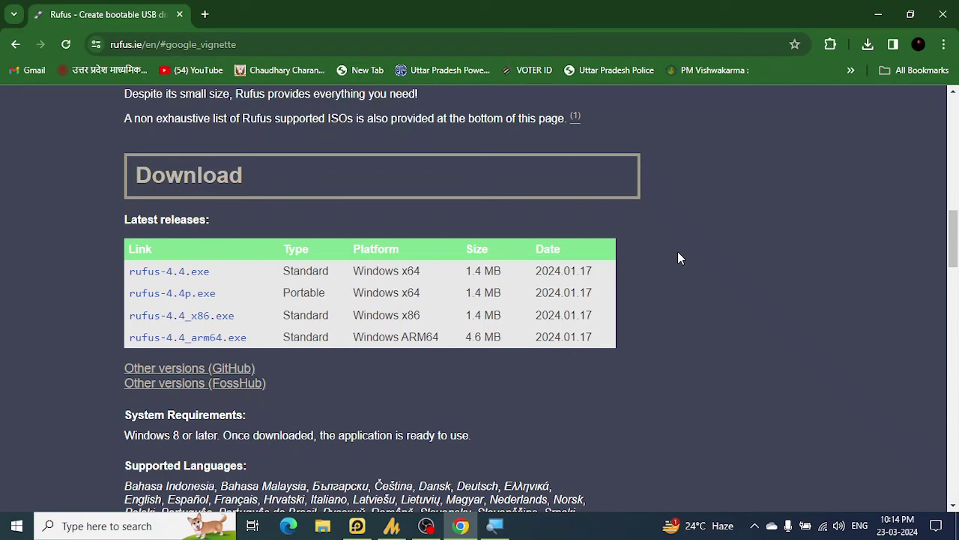
Switch to File Explorer, go to the SOFTWARE folder in Downloads and launch rufus-4.4.
{"action": "left_click", "coordinate": [878, 14]}
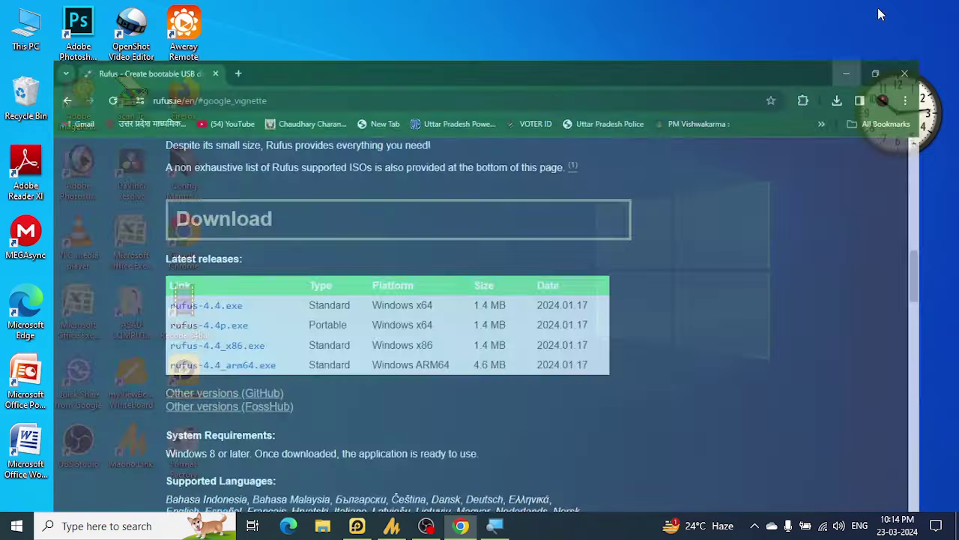
{"action": "double_click", "coordinate": [27, 47]}
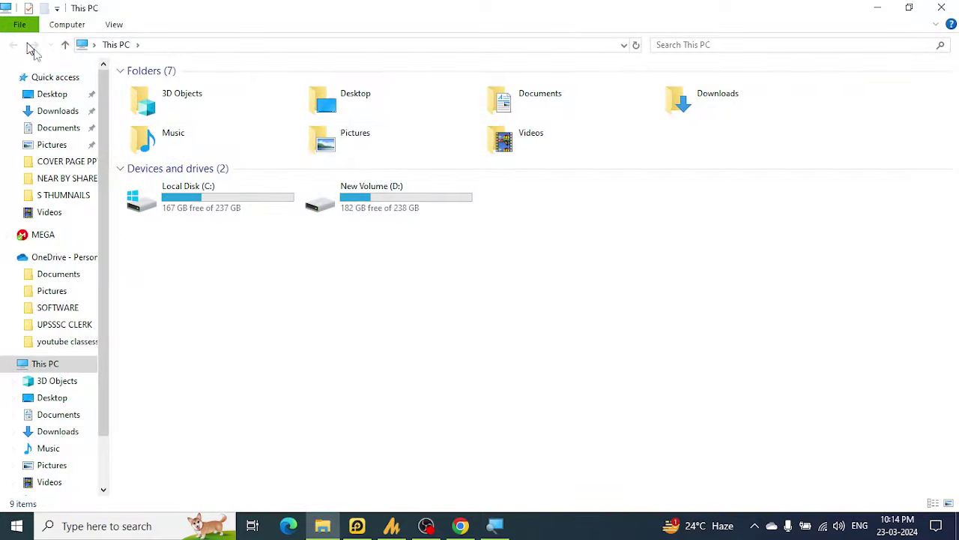
{"action": "double_click", "coordinate": [695, 107]}
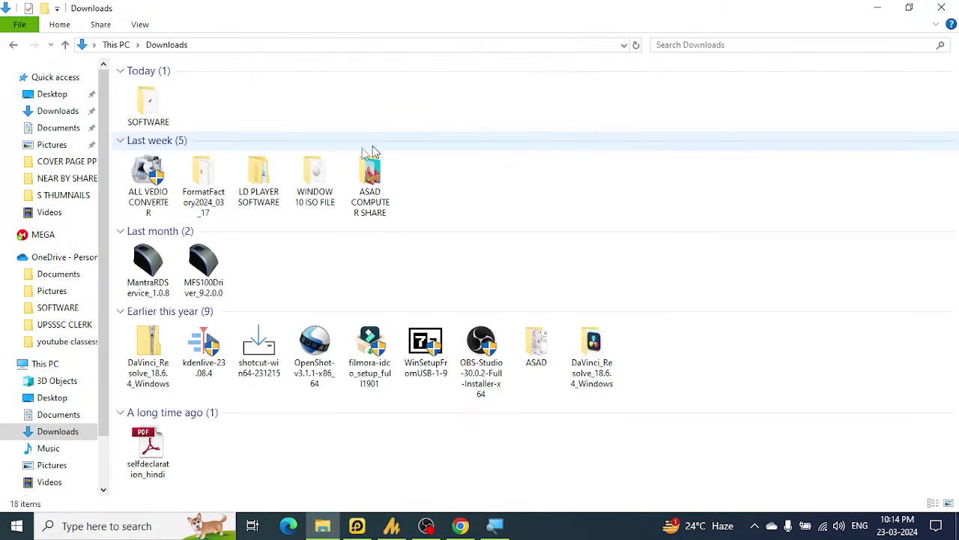
{"action": "double_click", "coordinate": [149, 105]}
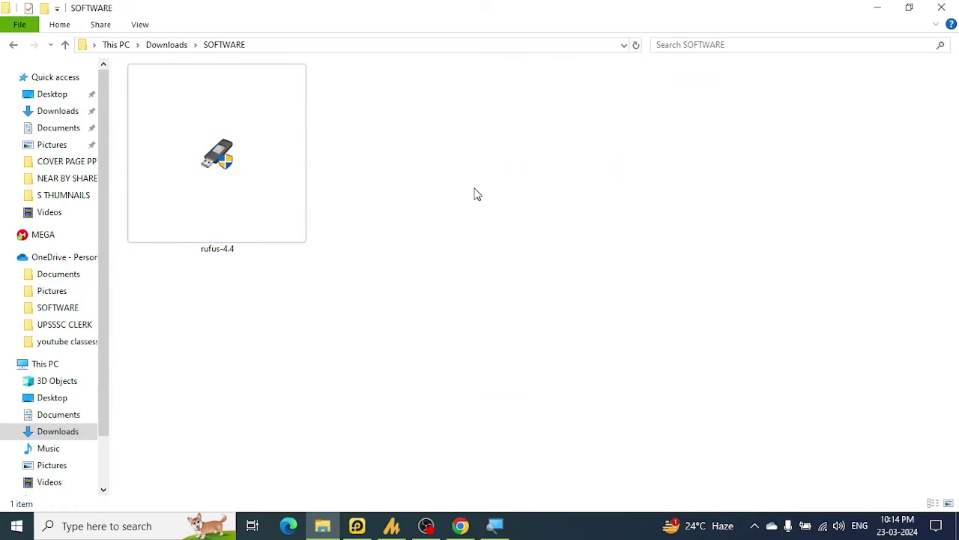
{"action": "right_click", "coordinate": [243, 169]}
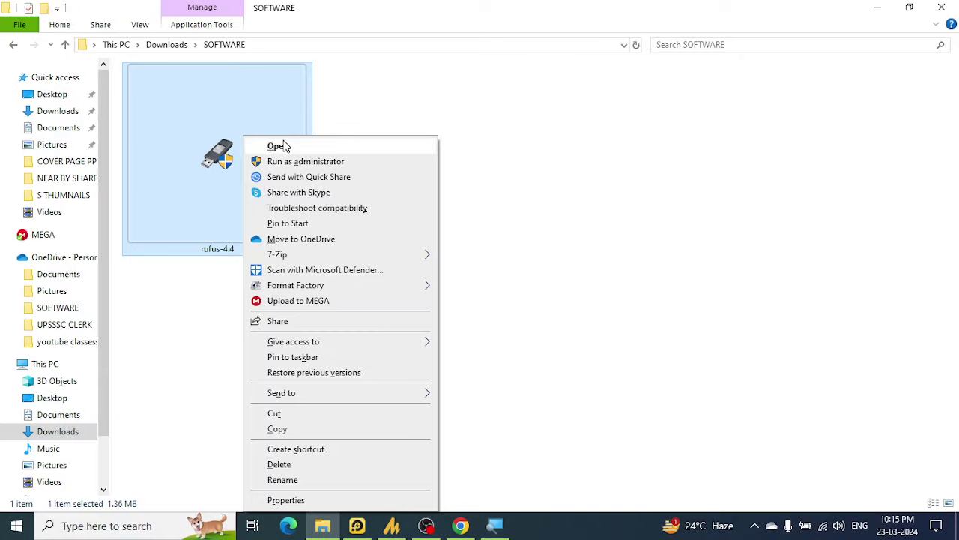
{"action": "left_click", "coordinate": [277, 145]}
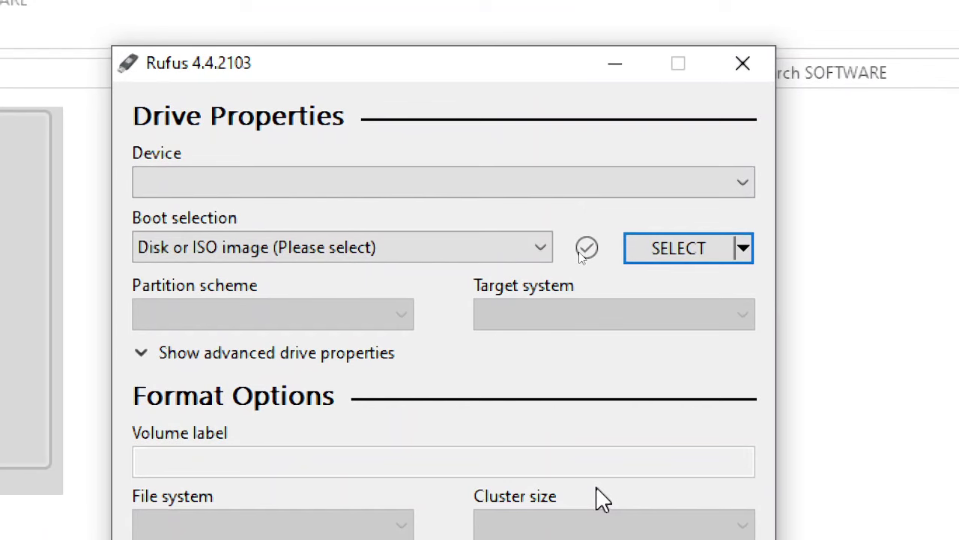
Change the boot image source from selecting a local file to DOWNLOAD and bring up the ISO image download dialog.
{"action": "left_click", "coordinate": [651, 252]}
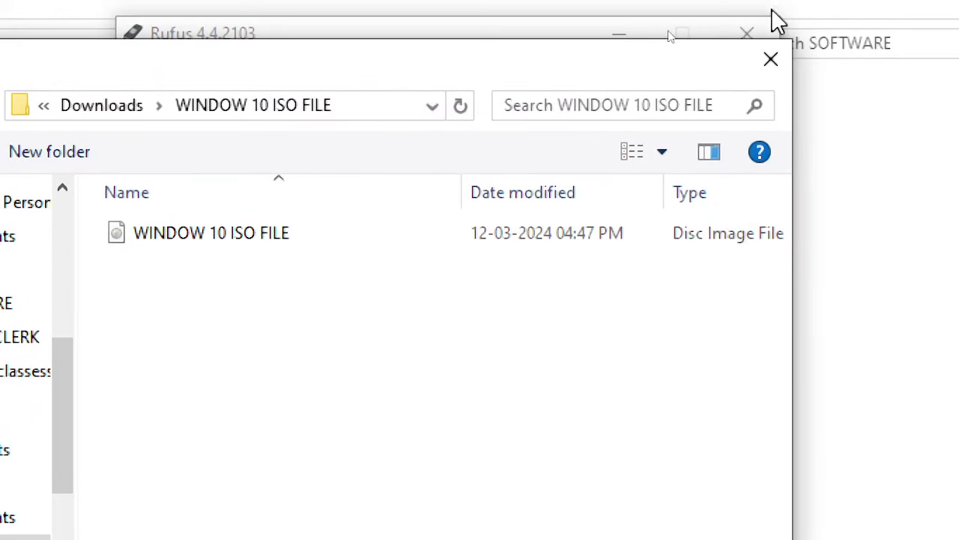
{"action": "left_click", "coordinate": [785, 65]}
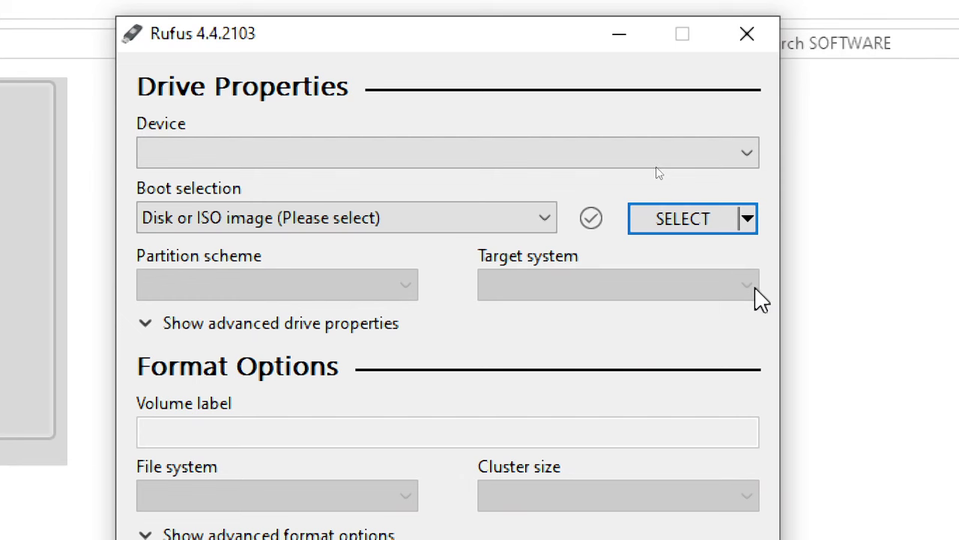
{"action": "left_click", "coordinate": [747, 219]}
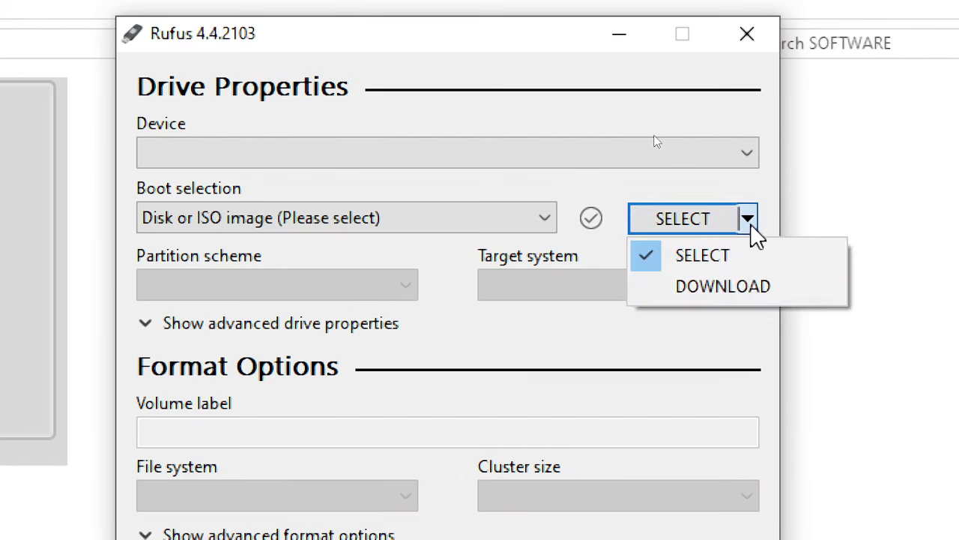
{"action": "left_click", "coordinate": [770, 276]}
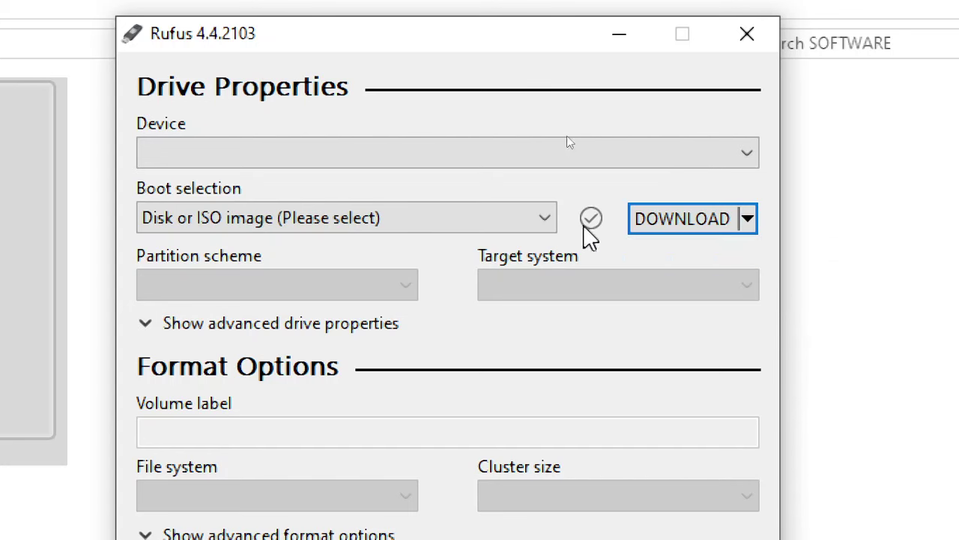
{"action": "left_click", "coordinate": [669, 225]}
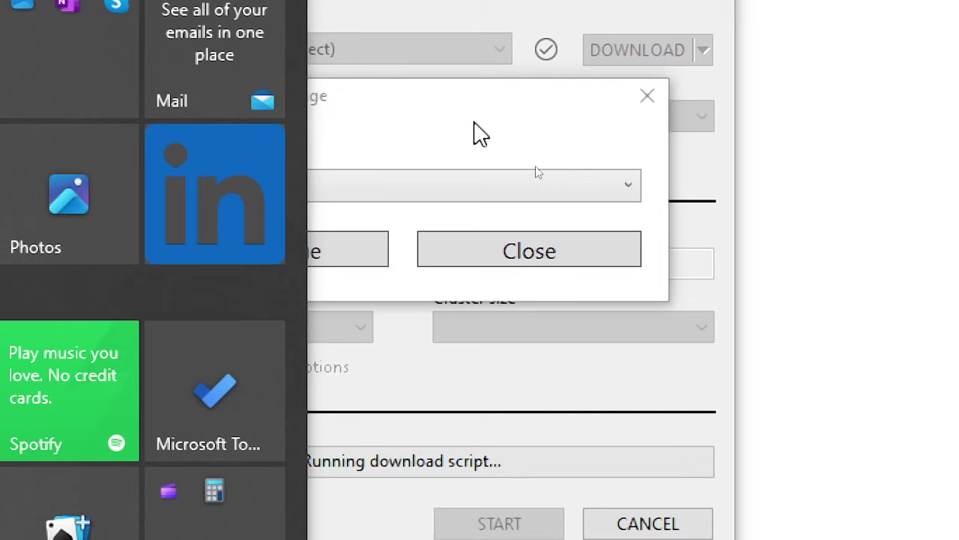
{"action": "left_click", "coordinate": [473, 133]}
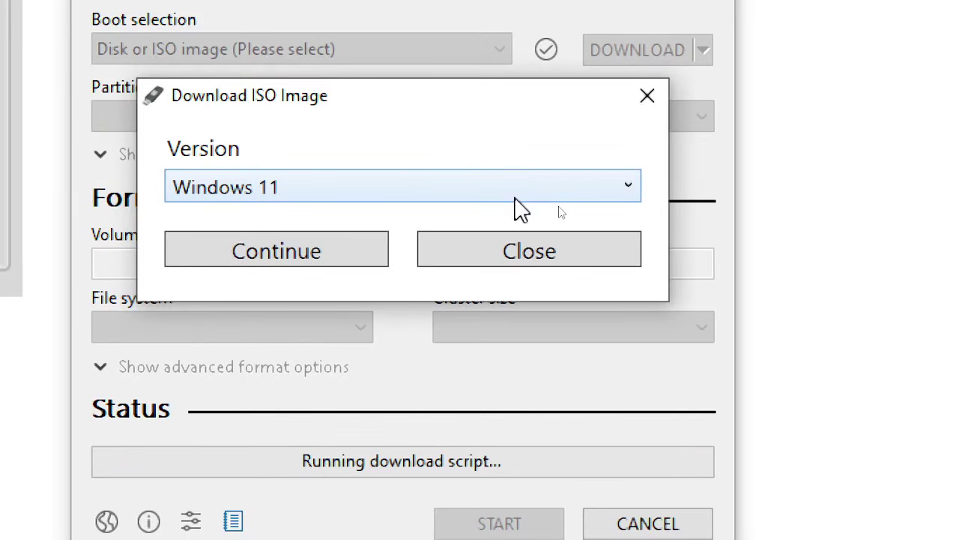
Choose Windows 10 as the version of the ISO image to download and continue.
{"action": "left_click", "coordinate": [520, 187]}
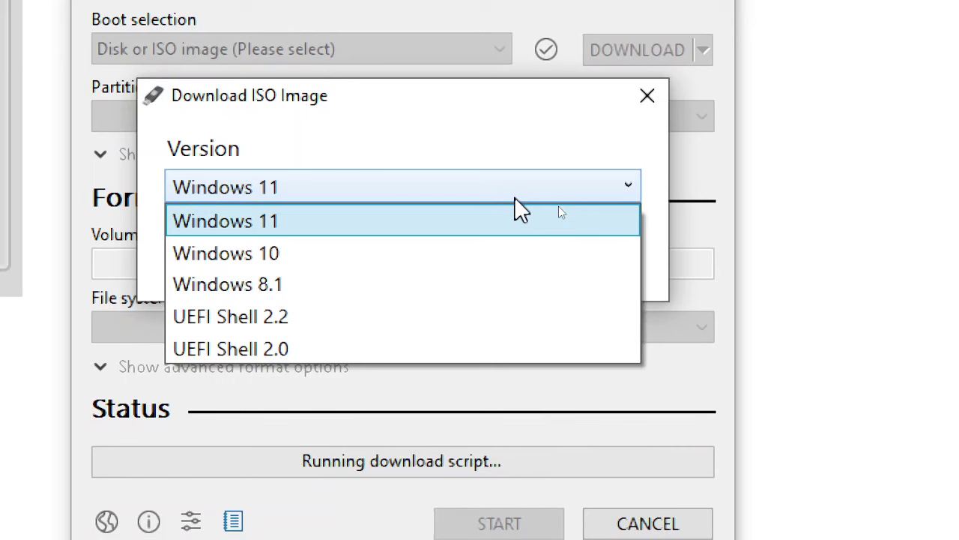
{"action": "left_click", "coordinate": [360, 255]}
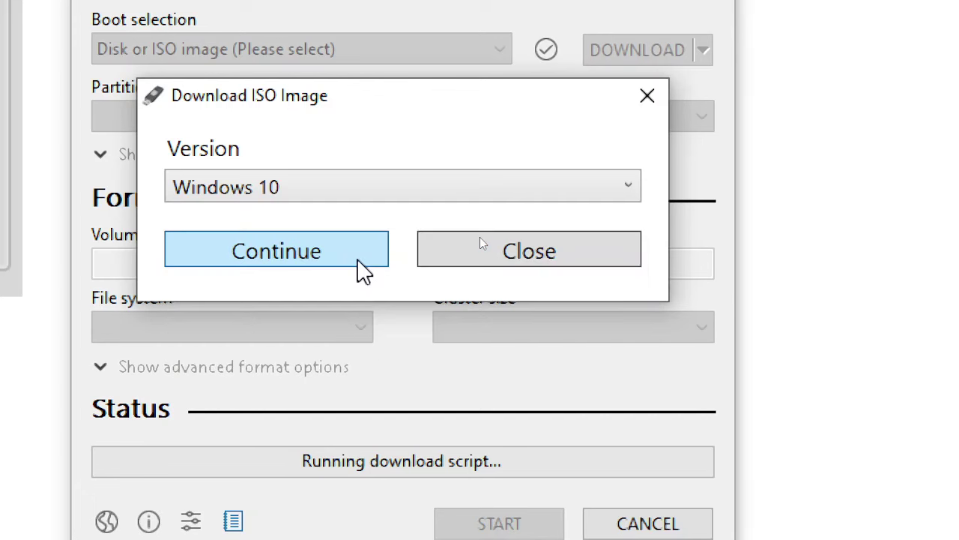
{"action": "left_click", "coordinate": [321, 256]}
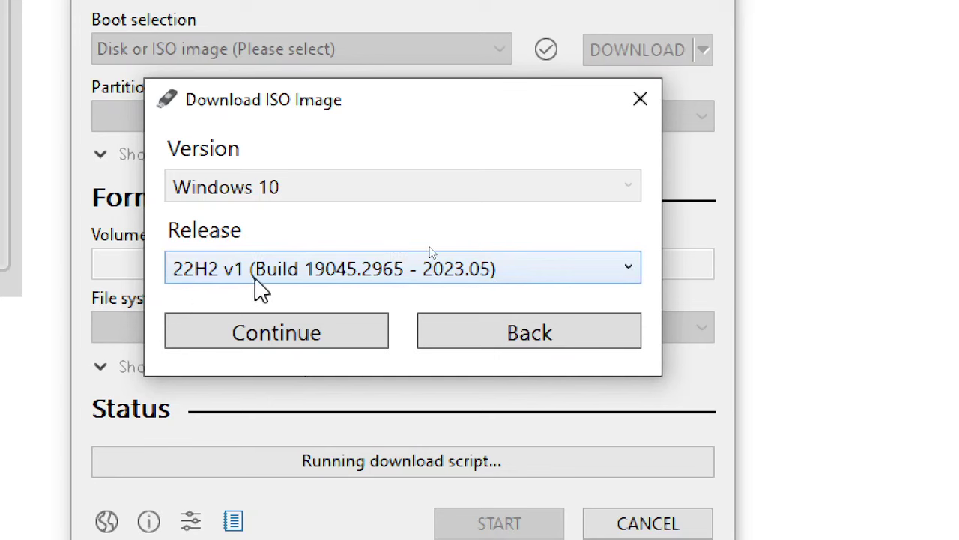
Accept release 22H2 v1 (Build 19045.2965 - 2023.05) and the Windows 10 Home/Pro/Edu edition for the ISO image.
{"action": "left_click", "coordinate": [613, 272]}
{"action": "left_click", "coordinate": [611, 270]}
{"action": "left_click", "coordinate": [232, 334]}
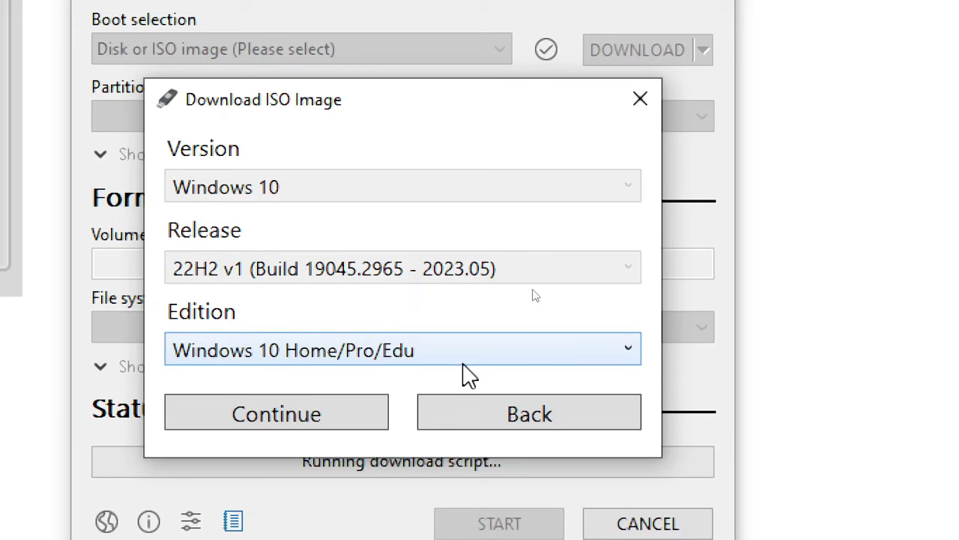
{"action": "left_click", "coordinate": [519, 354]}
{"action": "left_click", "coordinate": [518, 354]}
{"action": "left_click", "coordinate": [225, 424]}
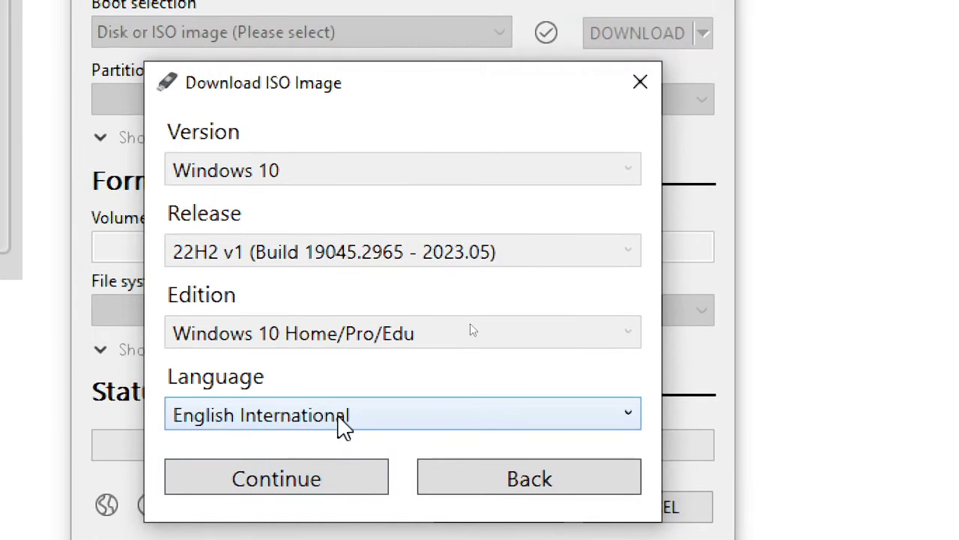
Keep English International as the language of the Windows 10 ISO image and continue.
{"action": "left_click", "coordinate": [343, 433]}
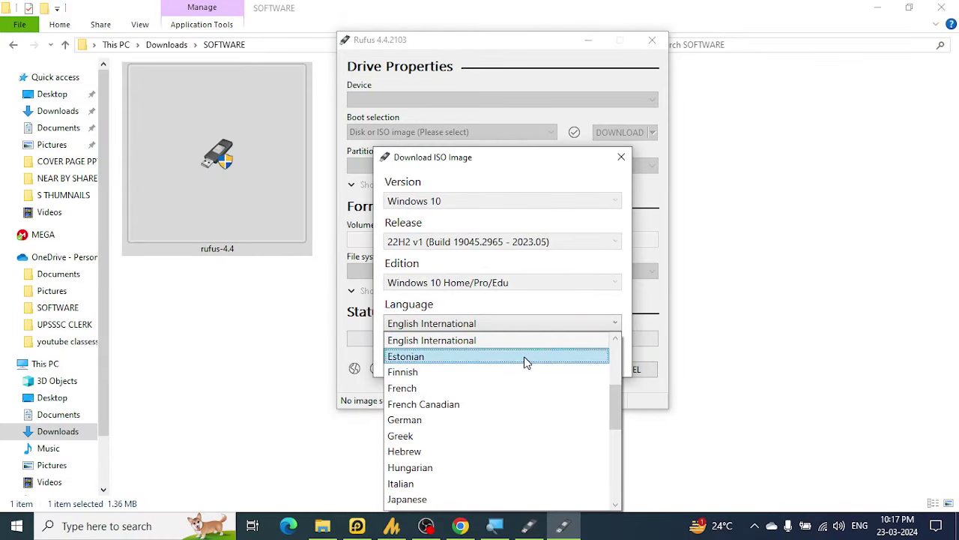
{"action": "scroll", "coordinate": [459, 338], "scroll_direction": "up", "scroll_amount": 1}
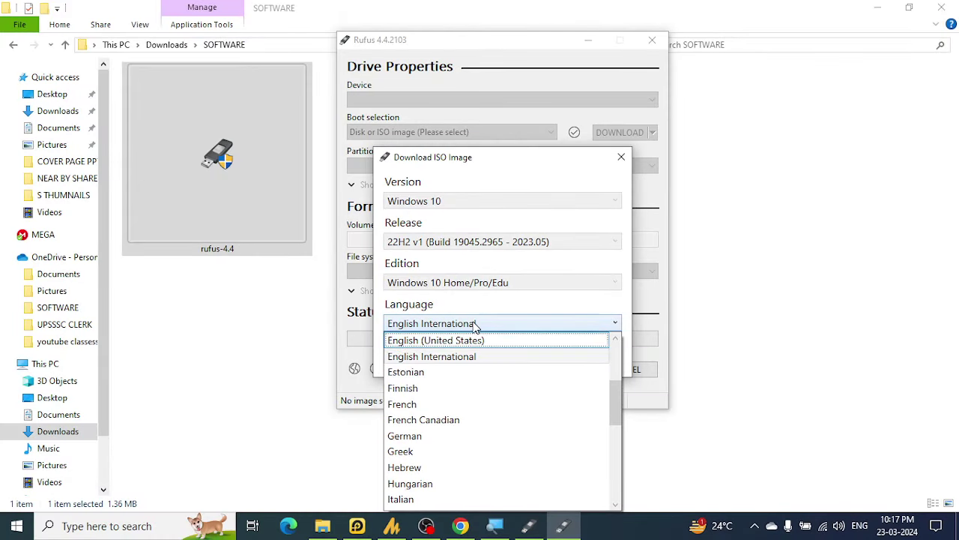
{"action": "left_click", "coordinate": [473, 325]}
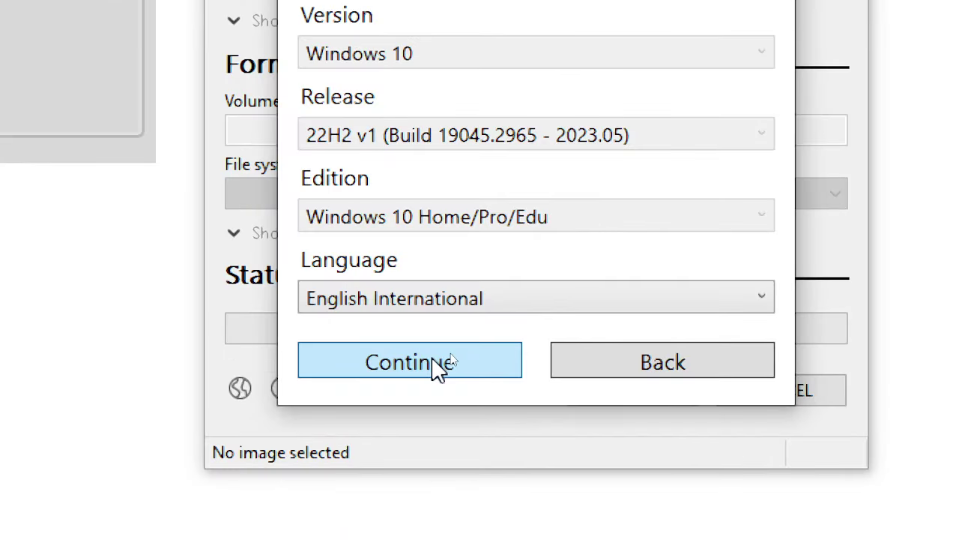
{"action": "key", "text": "super"}
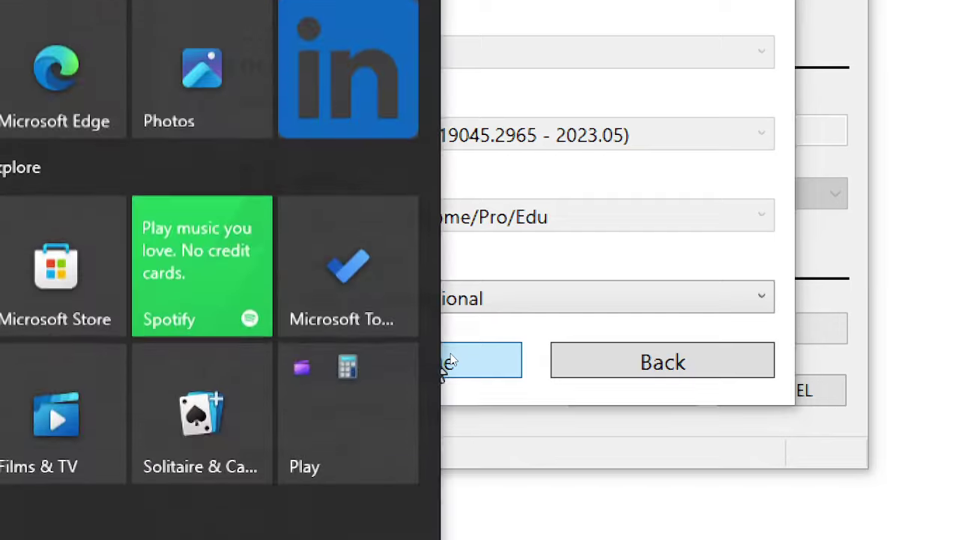
{"action": "left_click", "coordinate": [652, 257]}
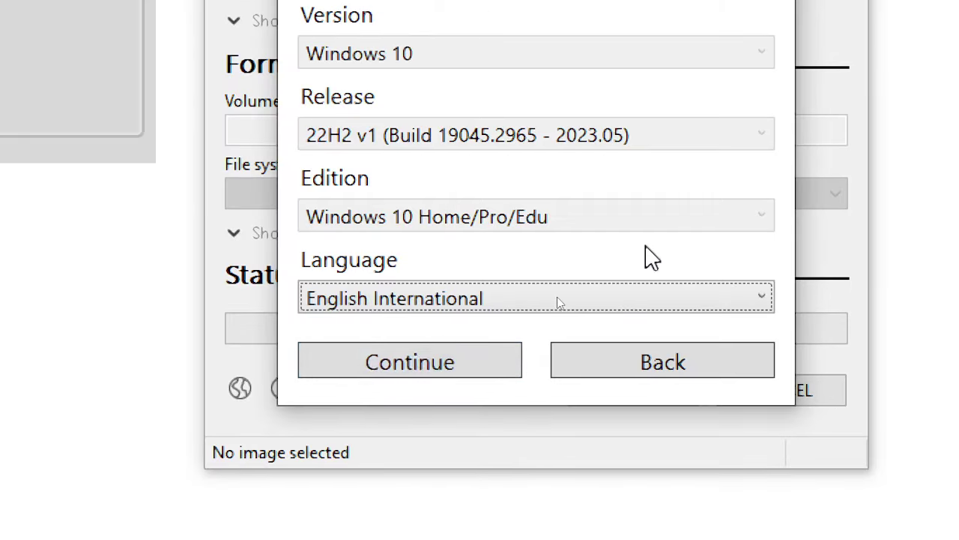
{"action": "left_click", "coordinate": [366, 375]}
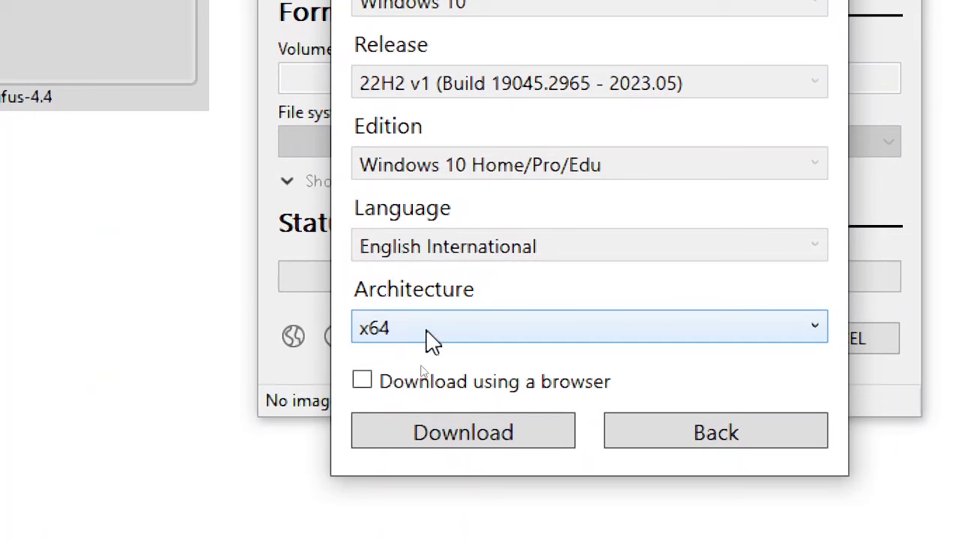
Choose the x64 architecture and start the Windows 10 ISO image download.
{"action": "left_click", "coordinate": [427, 330]}
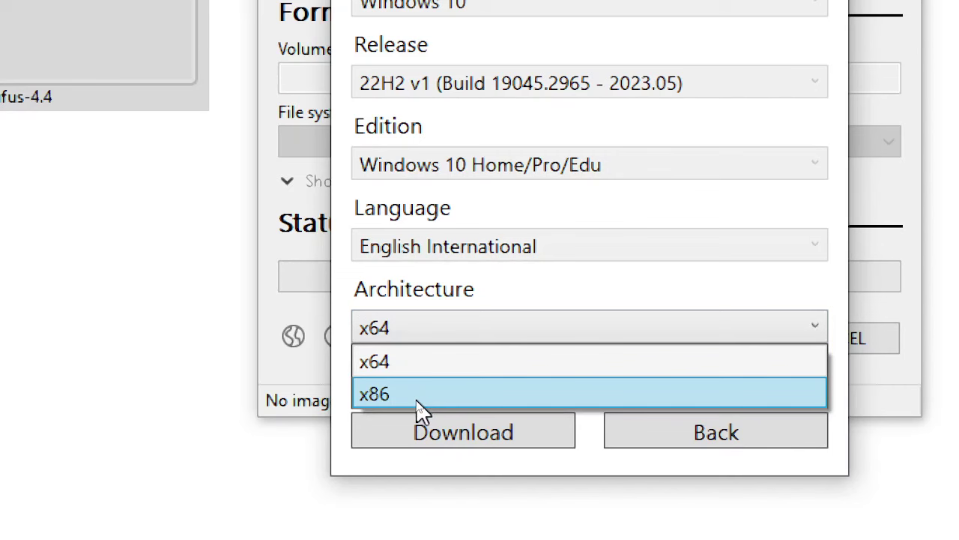
{"action": "left_click", "coordinate": [420, 363]}
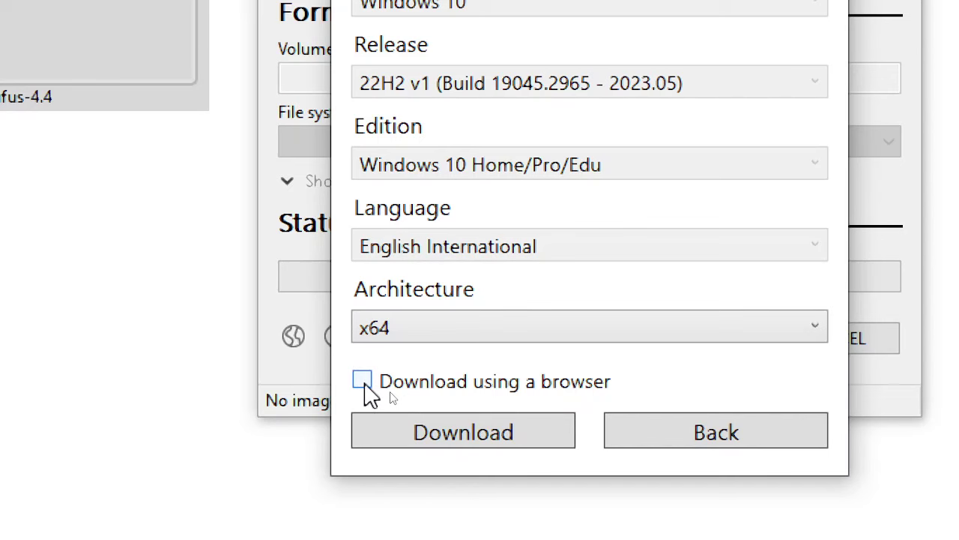
{"action": "left_click", "coordinate": [450, 432]}
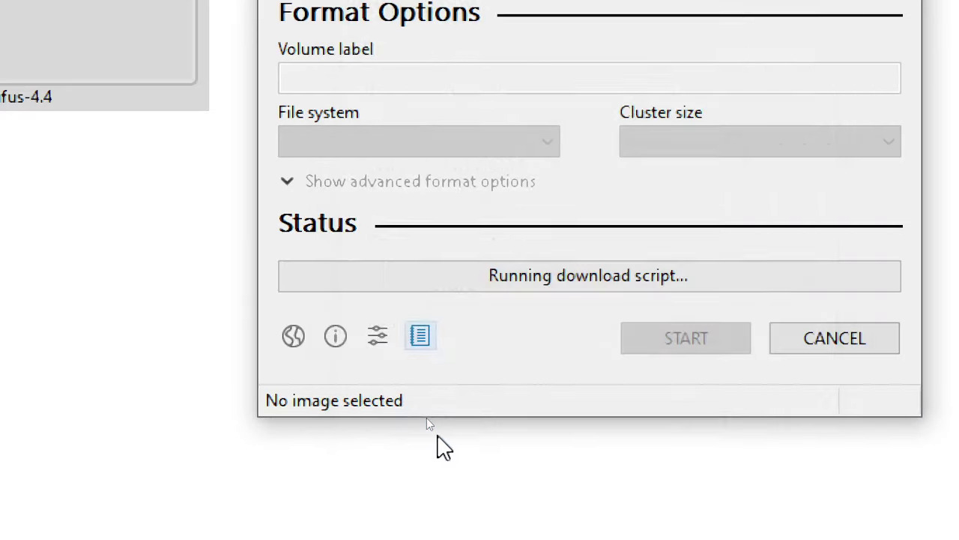
{"action": "key", "text": "super"}
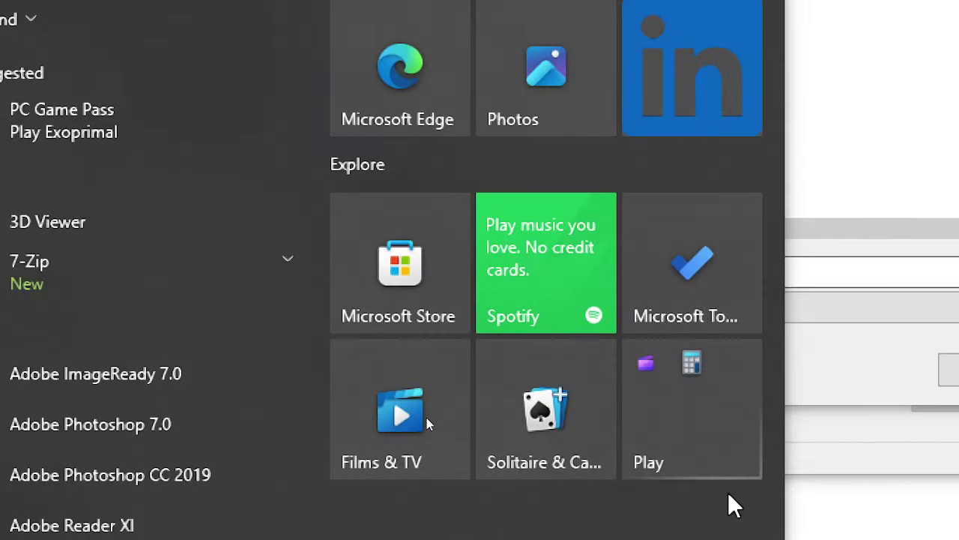
{"action": "key", "text": "super"}
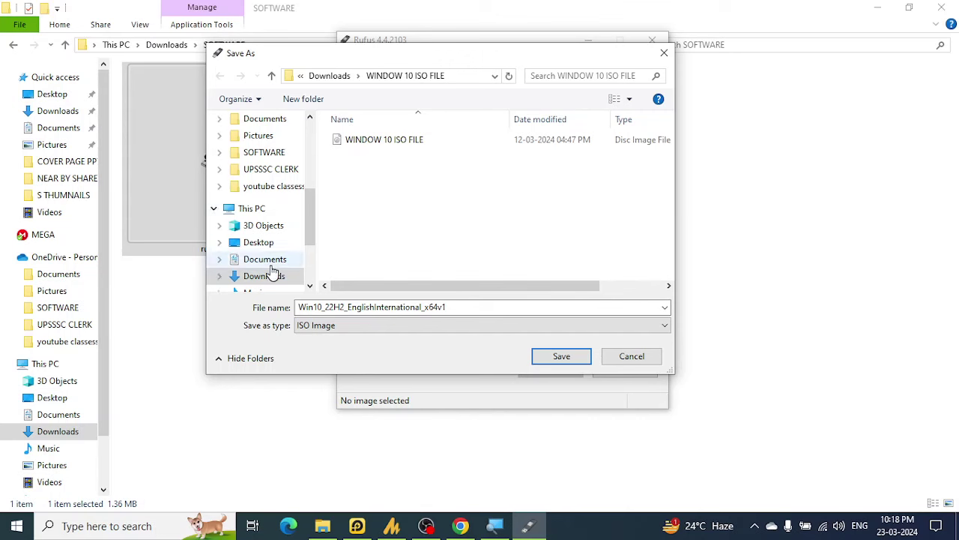
Browse to the SOFTWARE folder in Downloads as the save location for the ISO image.
{"action": "scroll", "coordinate": [279, 259], "scroll_direction": "up", "scroll_amount": 2}
{"action": "scroll", "coordinate": [284, 211], "scroll_direction": "up", "scroll_amount": 2}
{"action": "scroll", "coordinate": [282, 203], "scroll_direction": "up", "scroll_amount": 2}
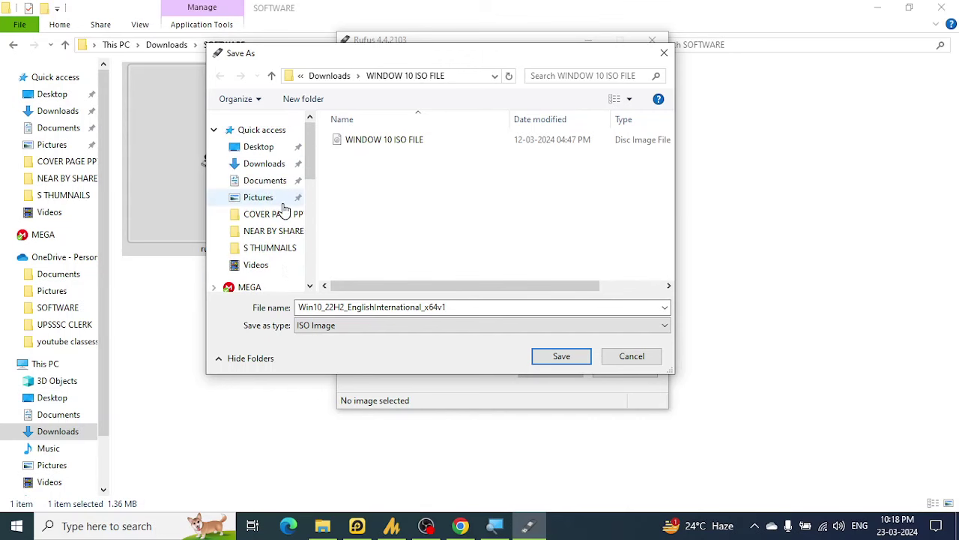
{"action": "left_click", "coordinate": [255, 163]}
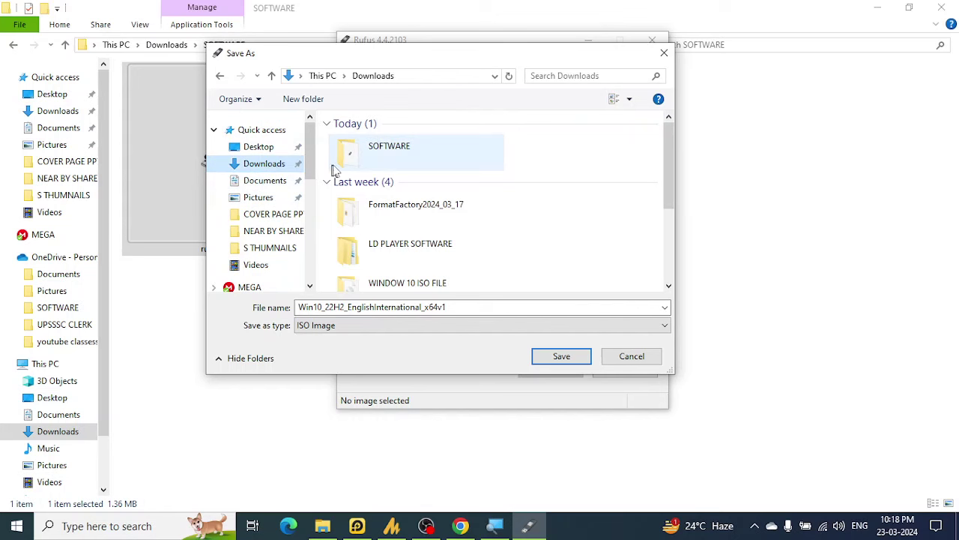
{"action": "double_click", "coordinate": [392, 159]}
Create a folder named WINDOW 10 SIO FILE and save the ISO image in it as Win10_22H2_EnglishInternational_x64v1.
{"action": "right_click", "coordinate": [419, 195]}
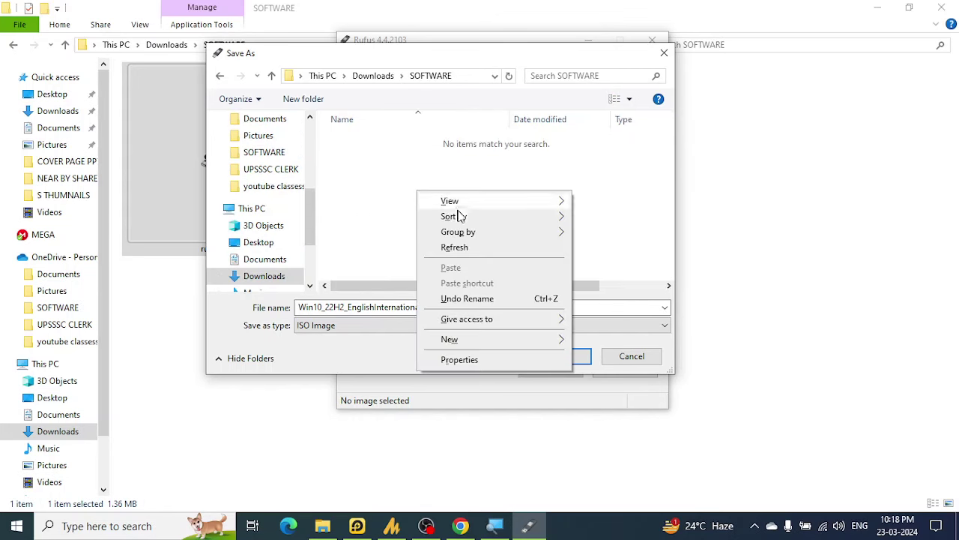
{"action": "mouse_move", "coordinate": [538, 346]}
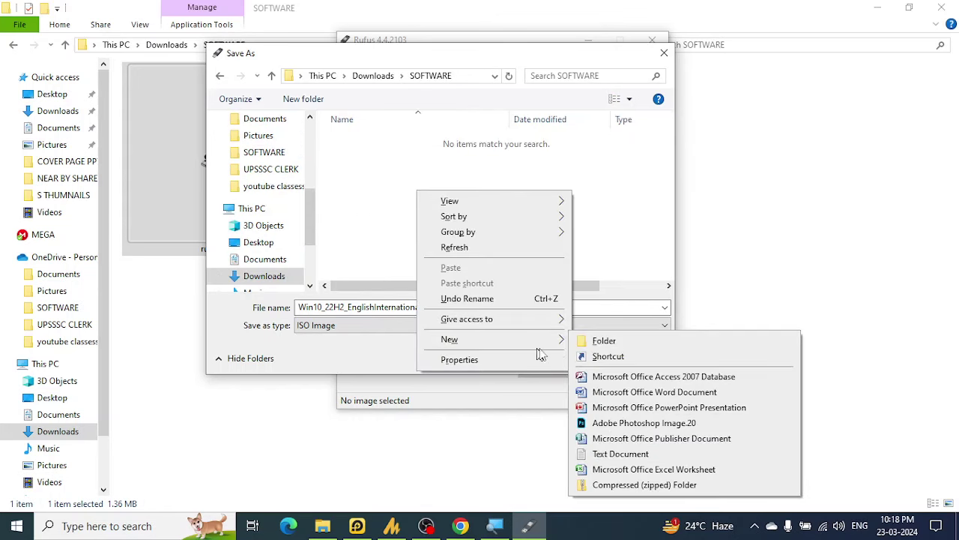
{"action": "left_click", "coordinate": [609, 342]}
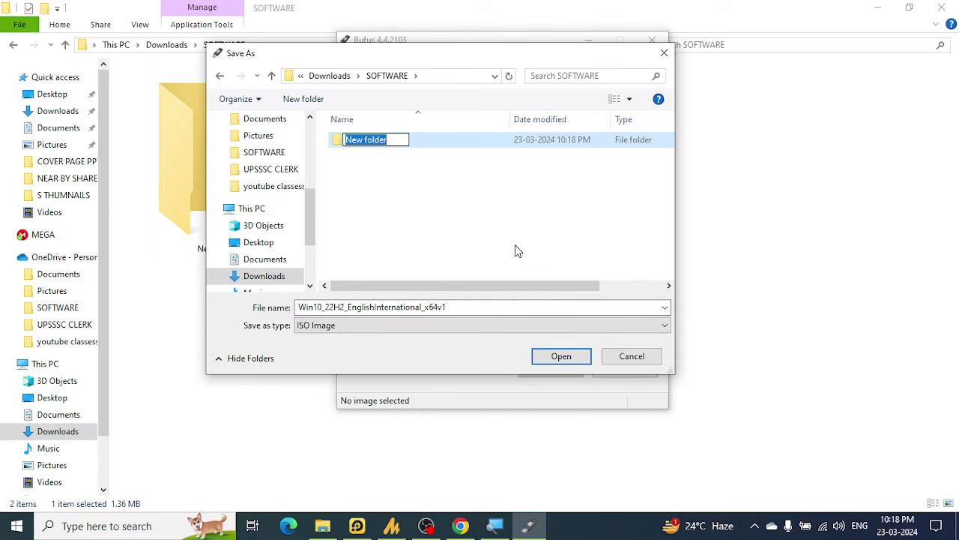
{"action": "type", "text": "WIND"}
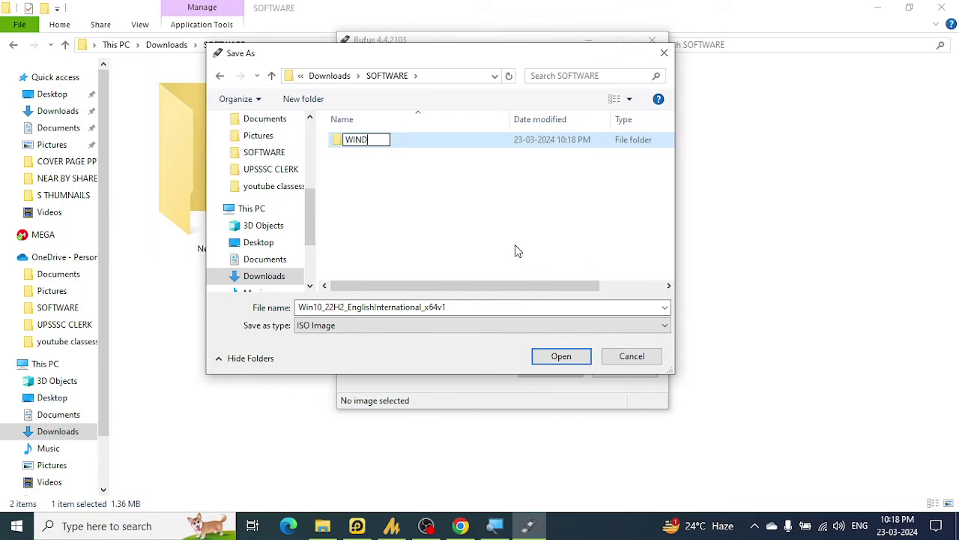
{"action": "type", "text": "OW 10 SIO FILE"}
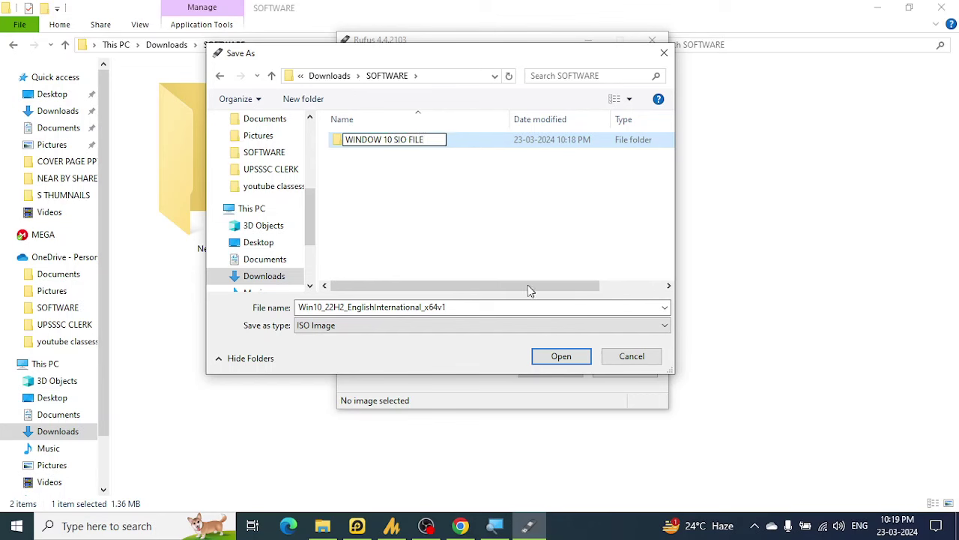
{"action": "key", "text": "Return"}
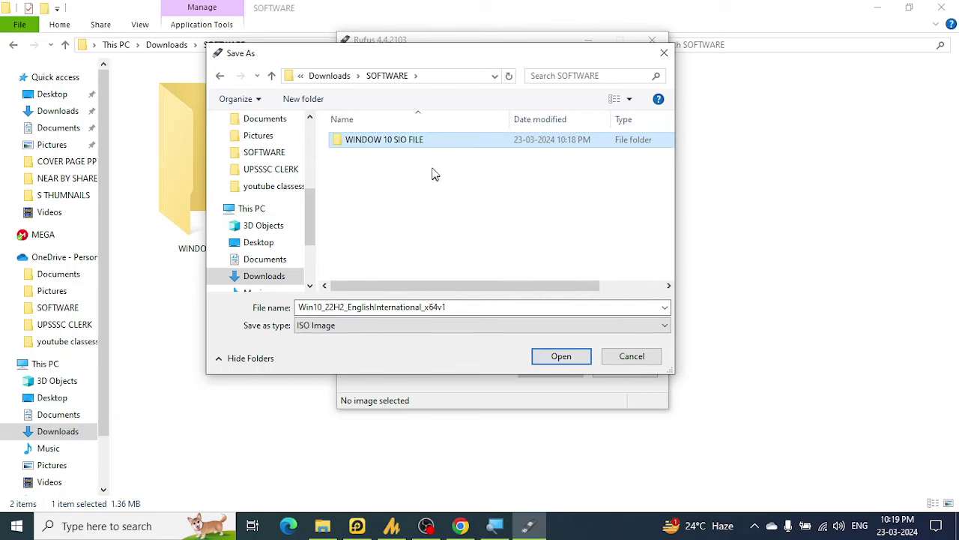
{"action": "double_click", "coordinate": [445, 143]}
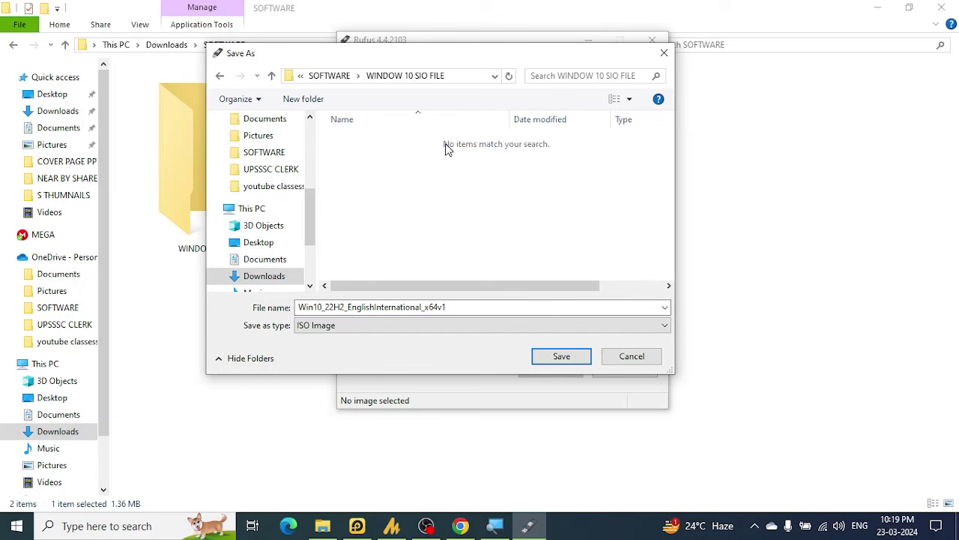
{"action": "left_click", "coordinate": [562, 358]}
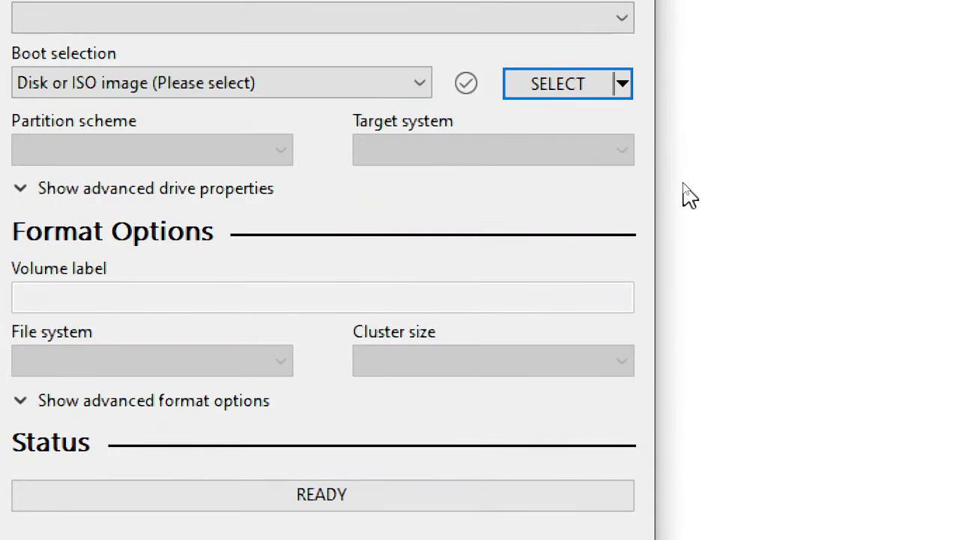
Switch the boot image source from SELECT to DOWNLOAD and bring up the ISO image download dialog again.
{"action": "left_click", "coordinate": [625, 92]}
{"action": "left_click", "coordinate": [616, 147]}
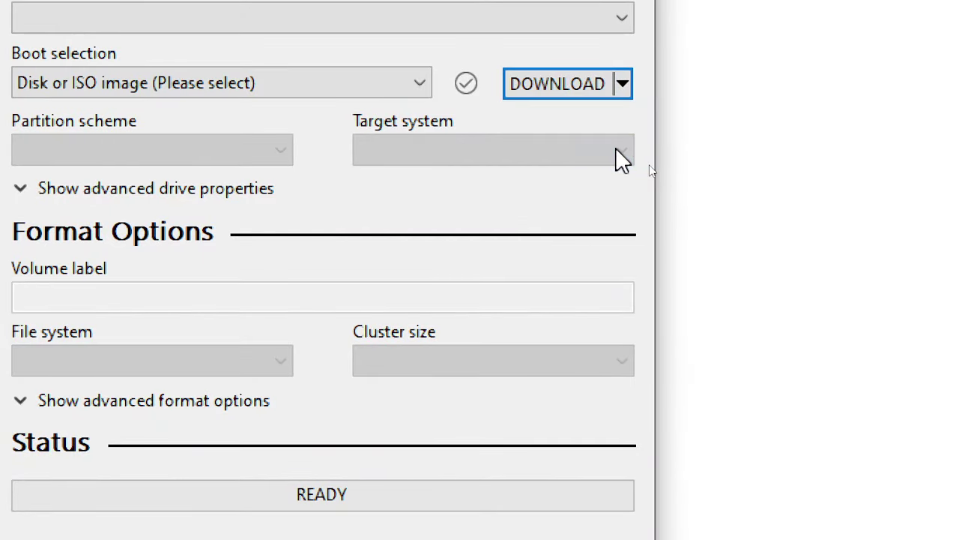
{"action": "left_click", "coordinate": [529, 90]}
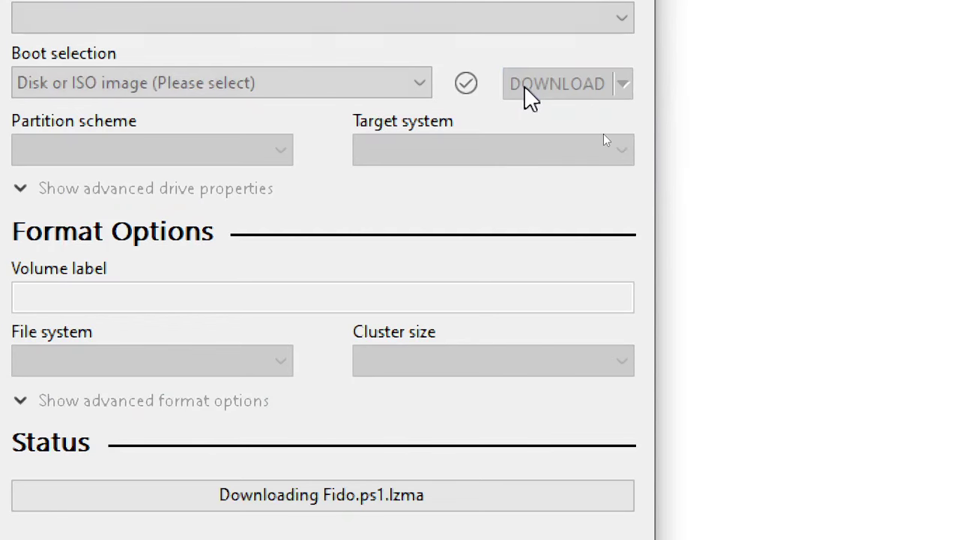
{"action": "key", "text": "super"}
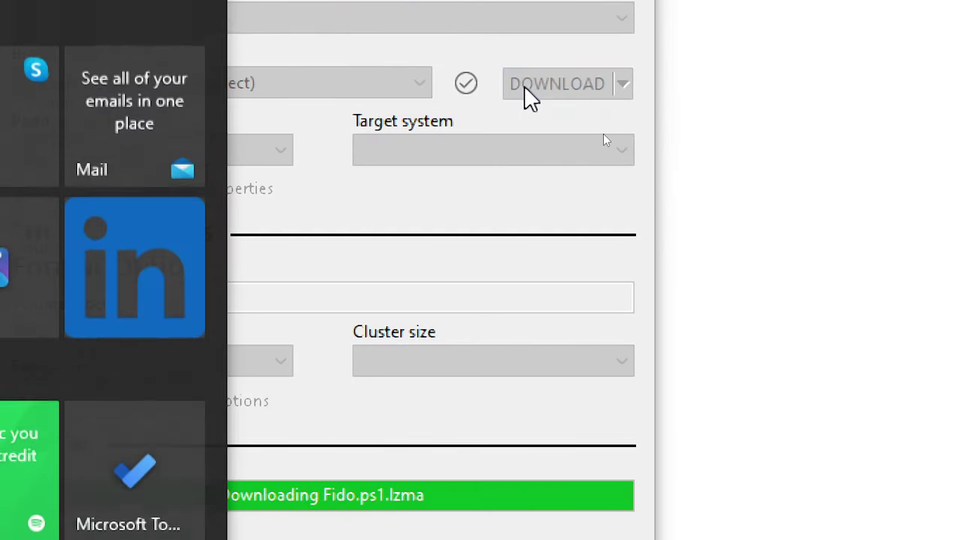
{"action": "left_click", "coordinate": [524, 229]}
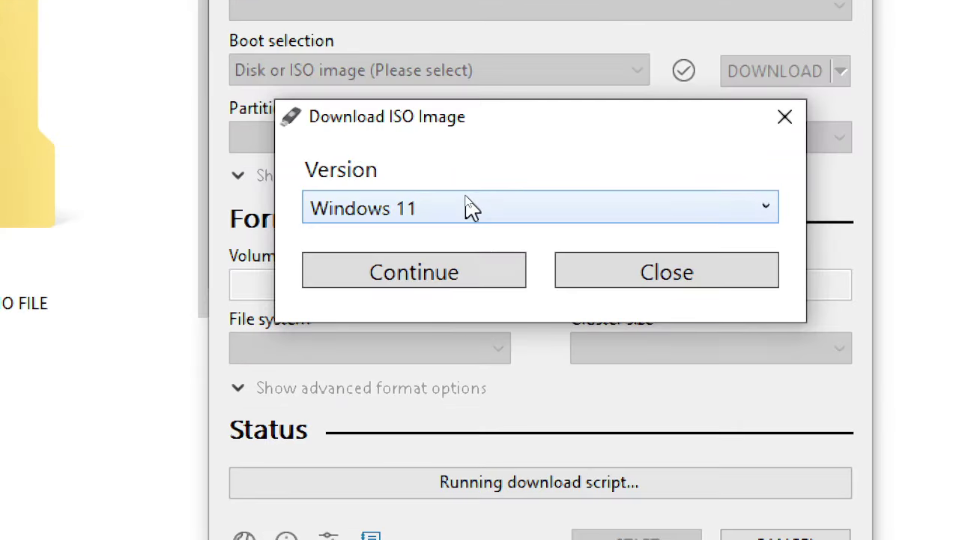
Accept Windows 11, release 23H2 v2 (Build 22631.2861 - 2023.12), the Windows 11 Home/Pro/Edu edition and English International for the ISO image.
{"action": "left_click", "coordinate": [438, 237]}
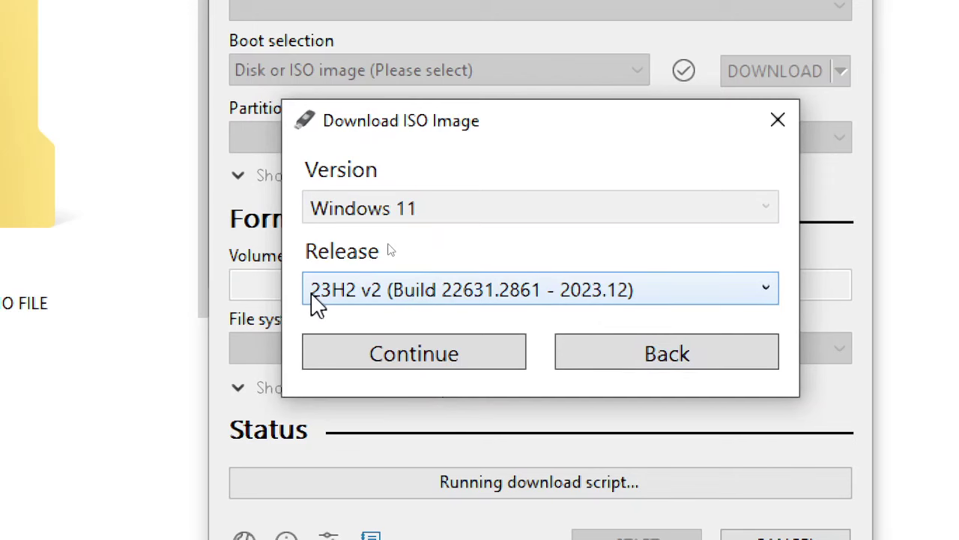
{"action": "left_click", "coordinate": [383, 358]}
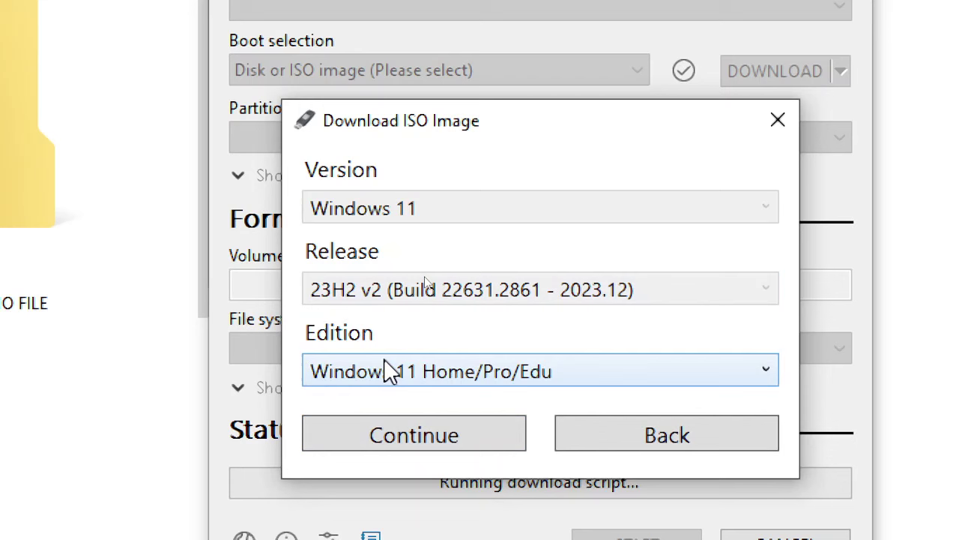
{"action": "left_click", "coordinate": [397, 439]}
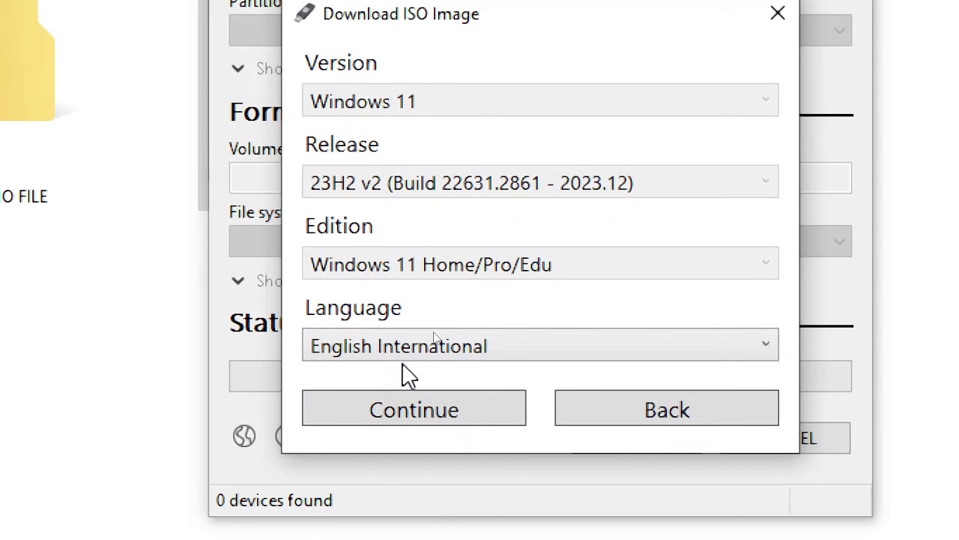
{"action": "left_click", "coordinate": [410, 420]}
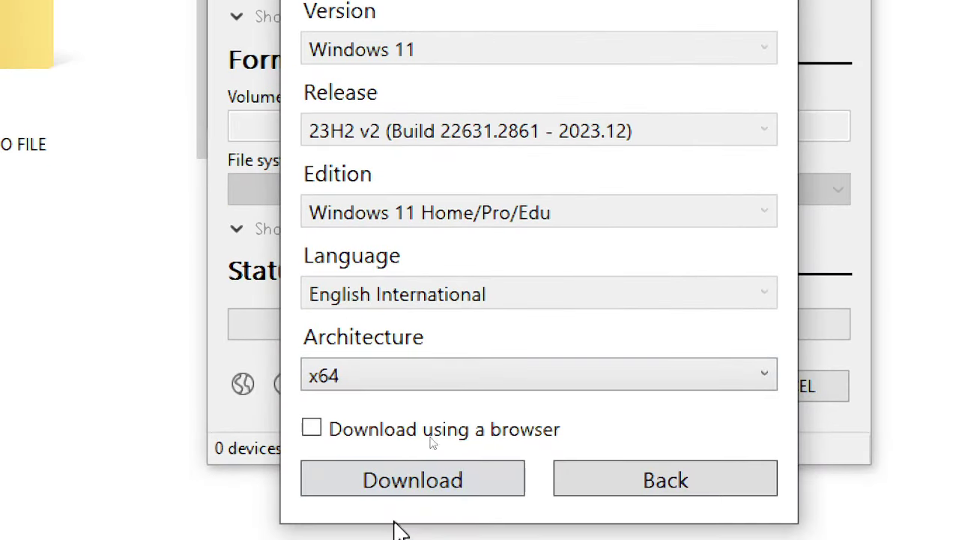
Download the x64 Windows 11 ISO image, saving it as Win11_23H2_EnglishInternational_x64v2 in the WINDOW 10 SIO FILE folder.
{"action": "left_click", "coordinate": [412, 530]}
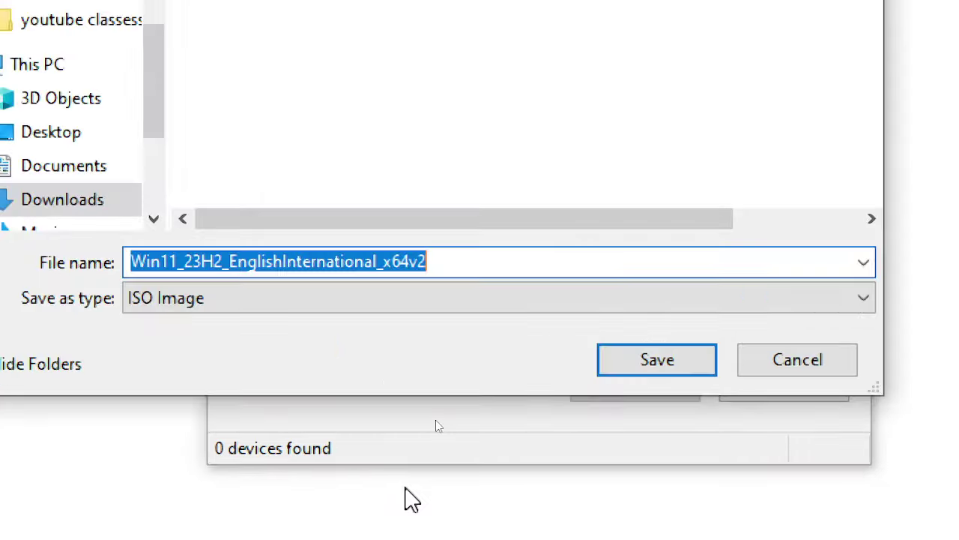
{"action": "key", "text": "super"}
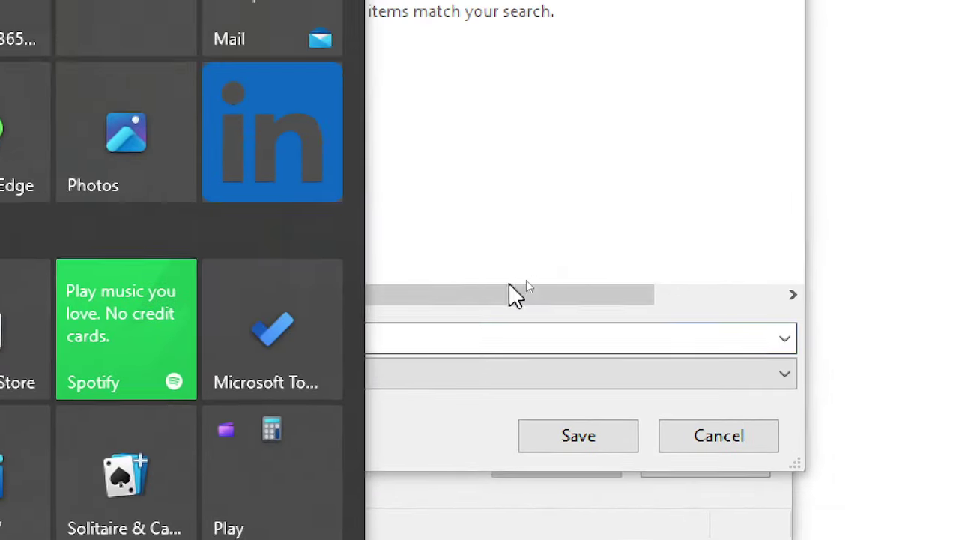
{"action": "left_click", "coordinate": [518, 292]}
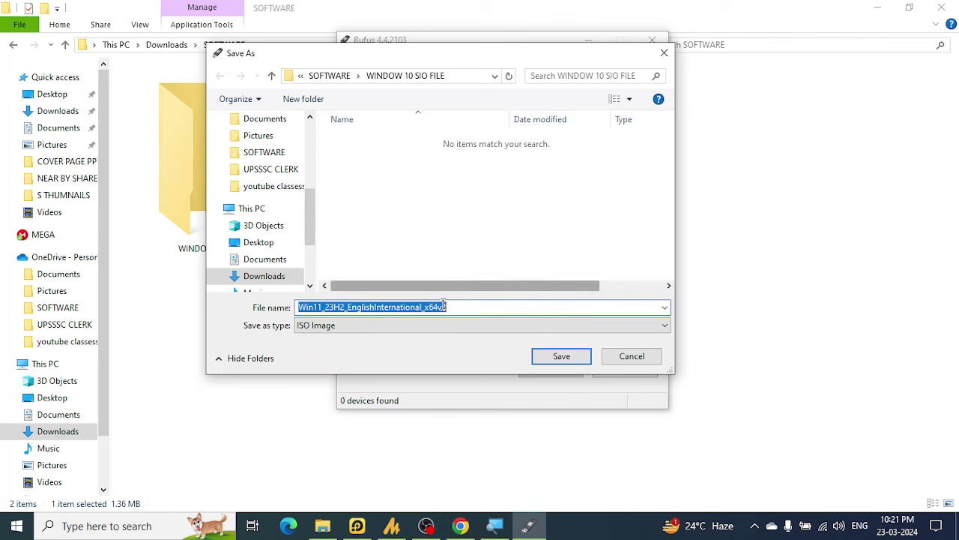
{"action": "left_click", "coordinate": [385, 187]}
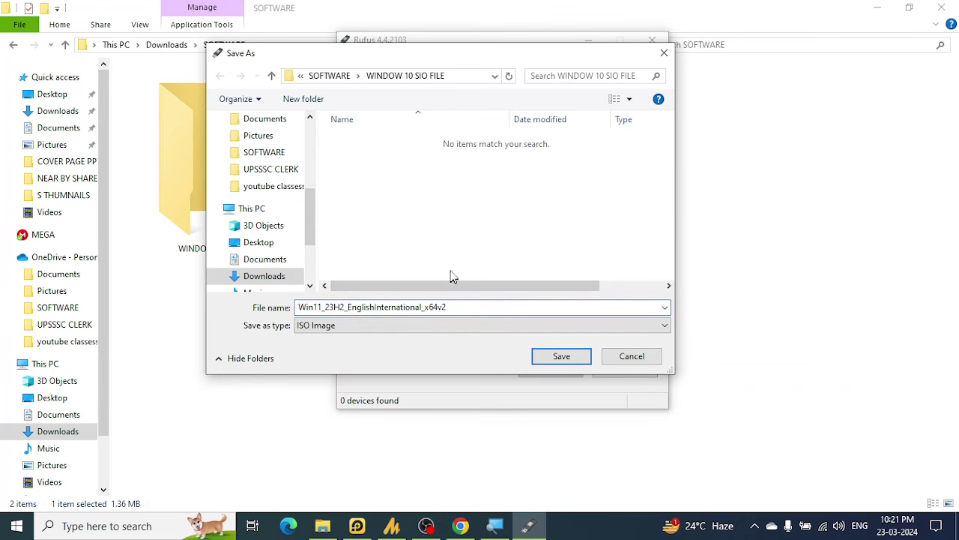
{"action": "left_click", "coordinate": [555, 359]}
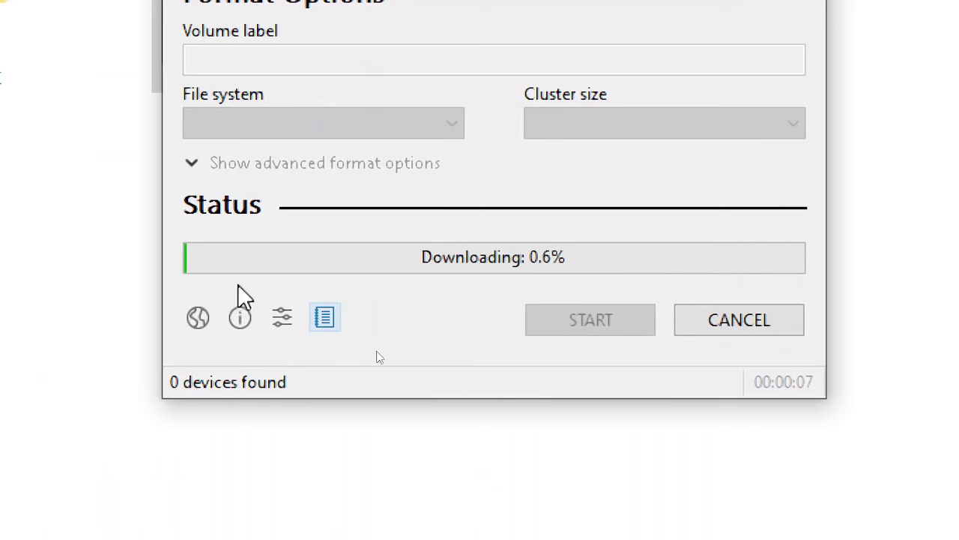
{"action": "key", "text": "super"}
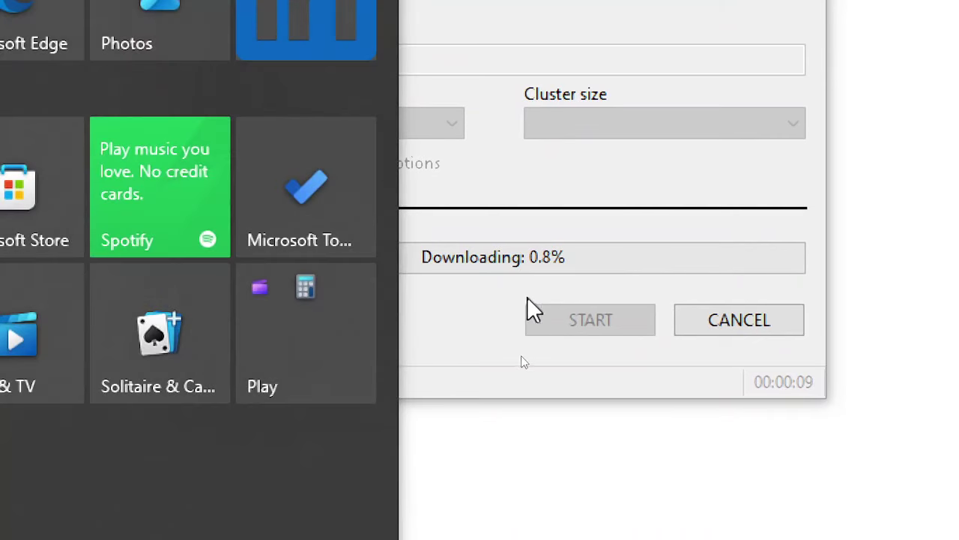
{"action": "left_click", "coordinate": [626, 180]}
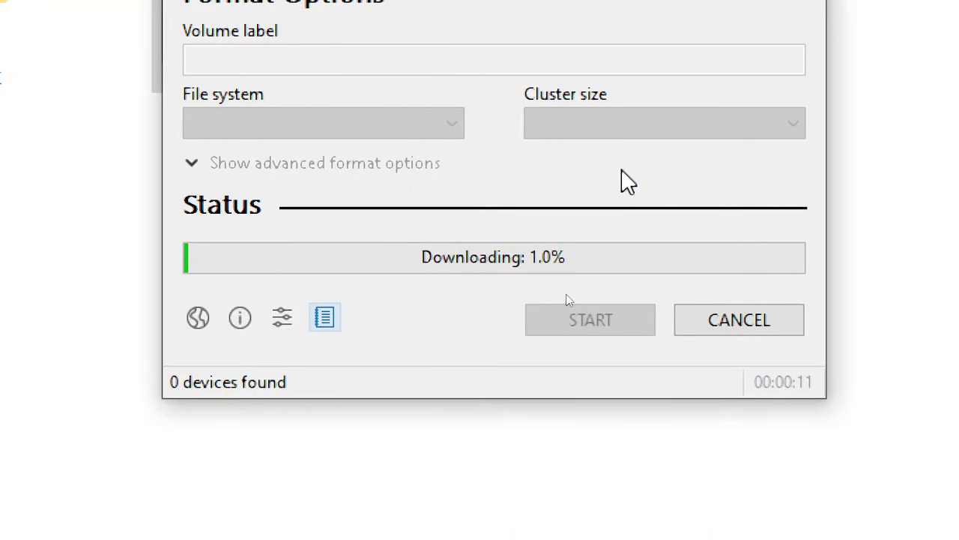